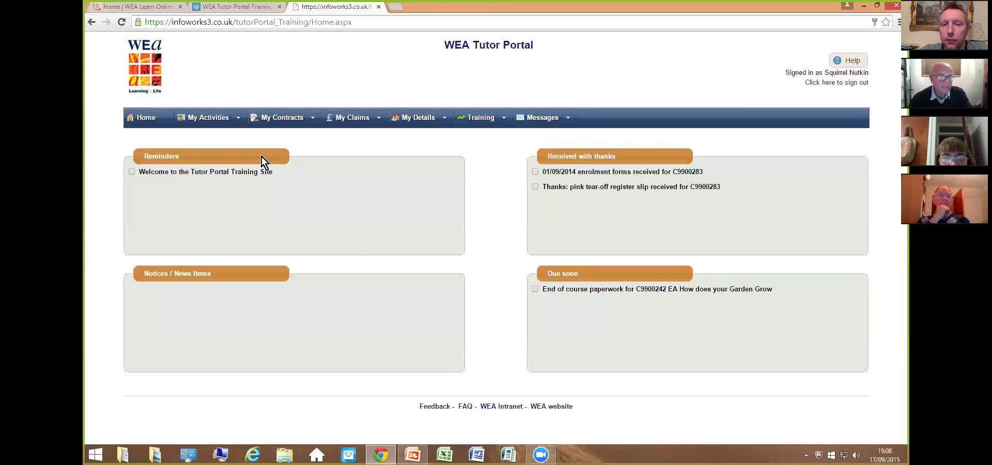
{"action": "left_click", "coordinate": [239, 119]}
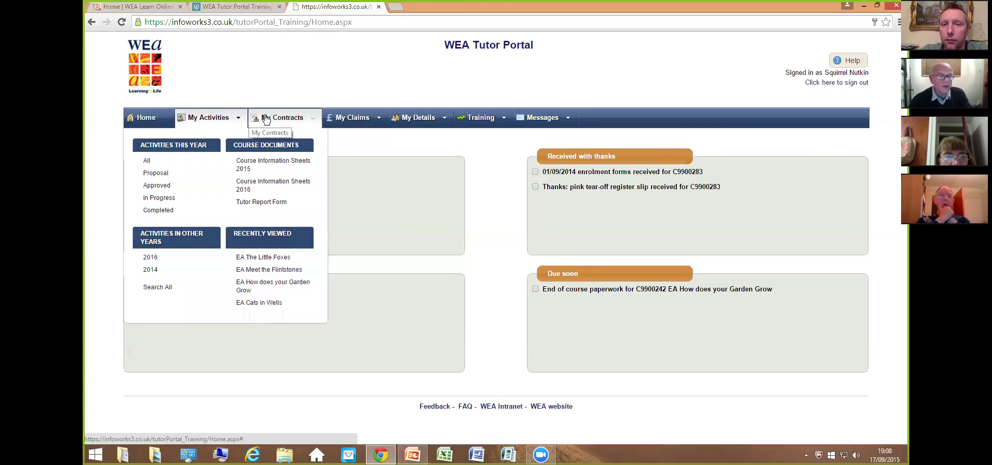
{"action": "left_click", "coordinate": [314, 122]}
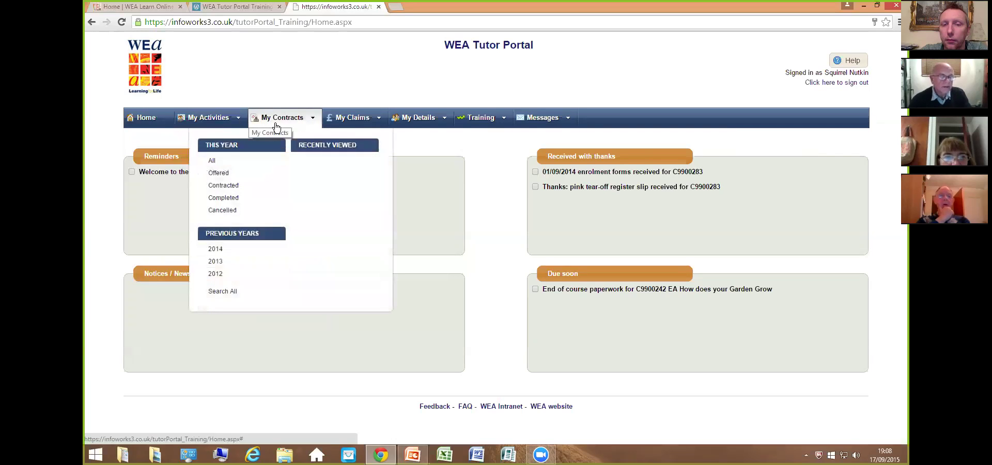
{"action": "left_click", "coordinate": [239, 120]}
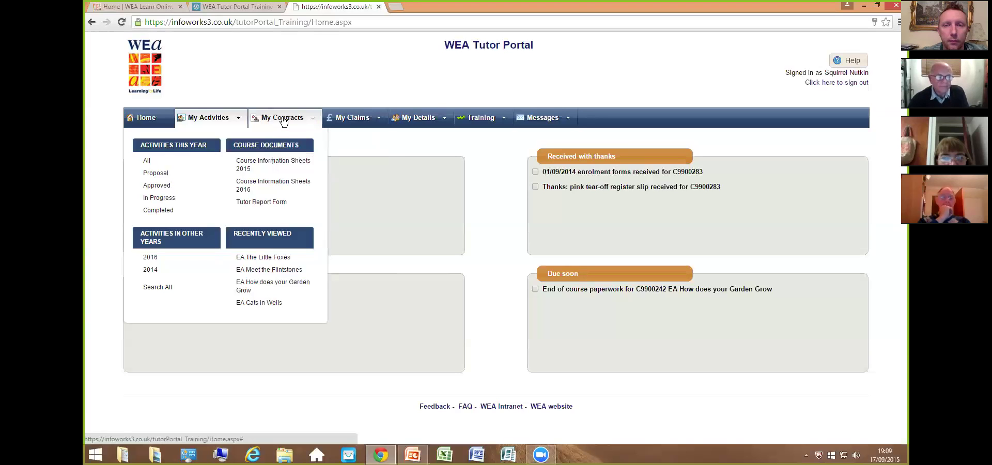
{"action": "mouse_move", "coordinate": [283, 120]}
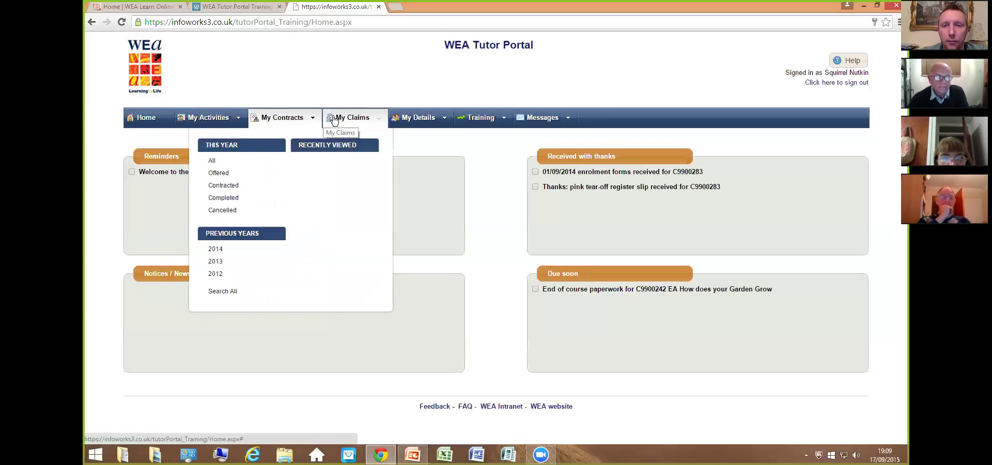
{"action": "mouse_move", "coordinate": [361, 121]}
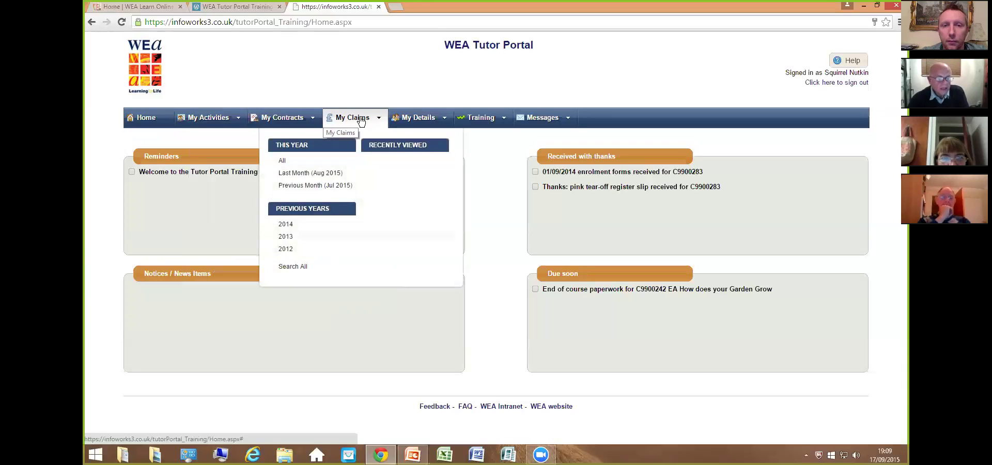
- View the tutor's personal details, contact details and security details pages in turn
{"action": "mouse_move", "coordinate": [449, 120]}
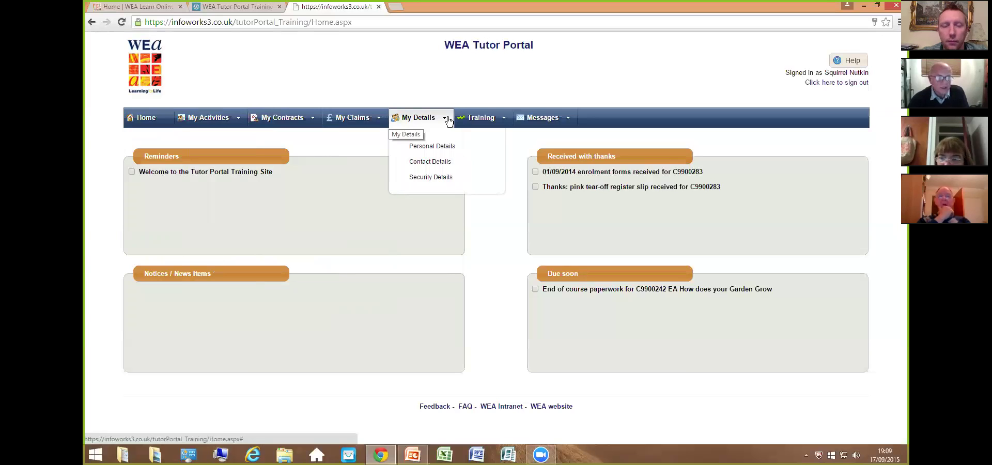
{"action": "left_click", "coordinate": [424, 148]}
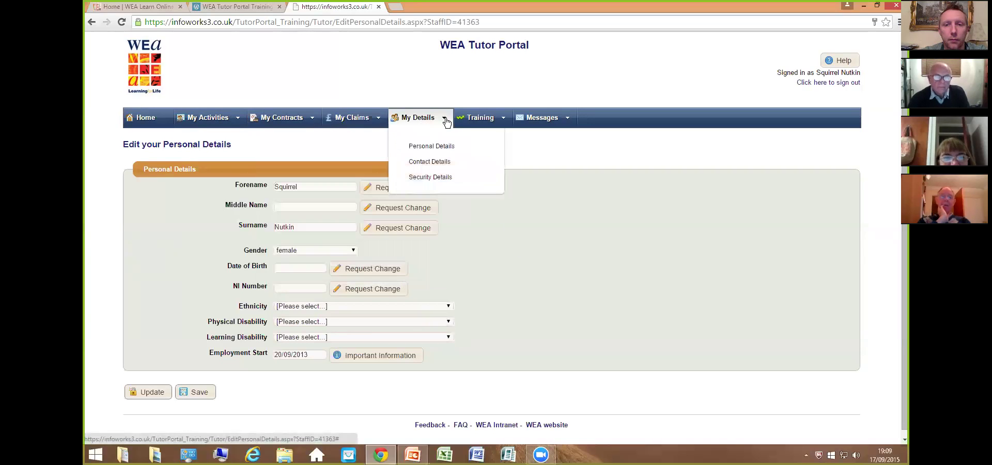
{"action": "left_click", "coordinate": [440, 162]}
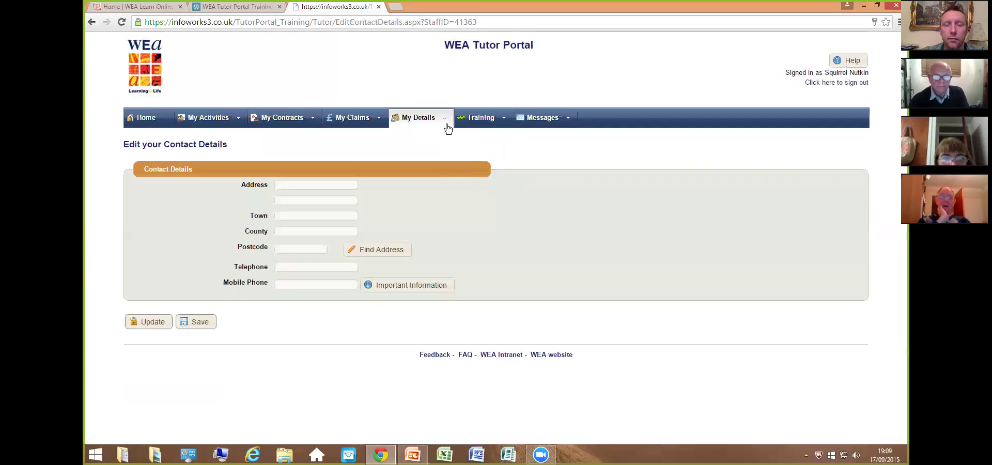
{"action": "mouse_move", "coordinate": [445, 122]}
{"action": "left_click", "coordinate": [428, 178]}
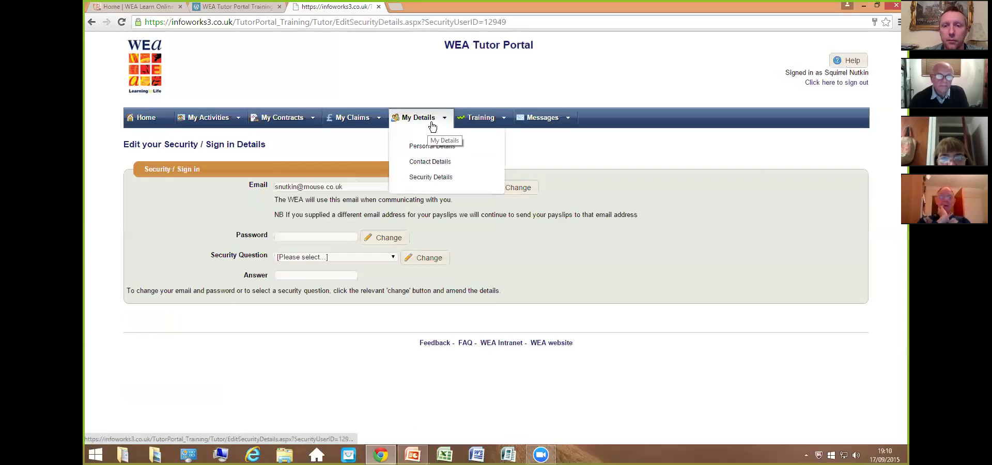
- View the training records in turn: Qualifications, WEA Training and External Training / CPD
{"action": "mouse_move", "coordinate": [471, 123]}
{"action": "left_click", "coordinate": [496, 147]}
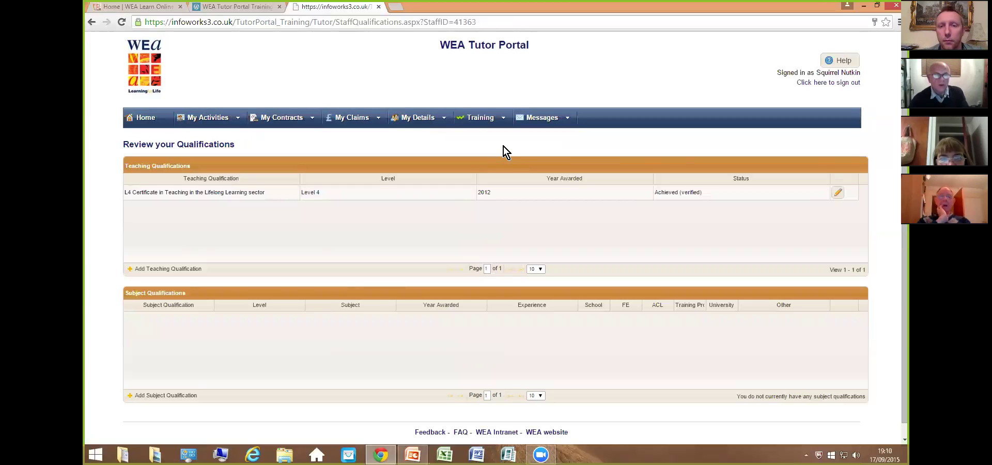
{"action": "mouse_move", "coordinate": [501, 122]}
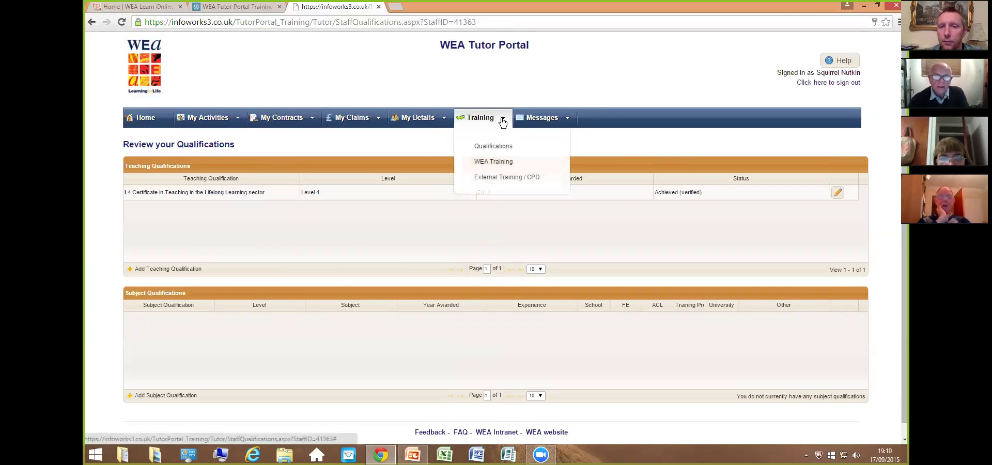
{"action": "left_click", "coordinate": [503, 162]}
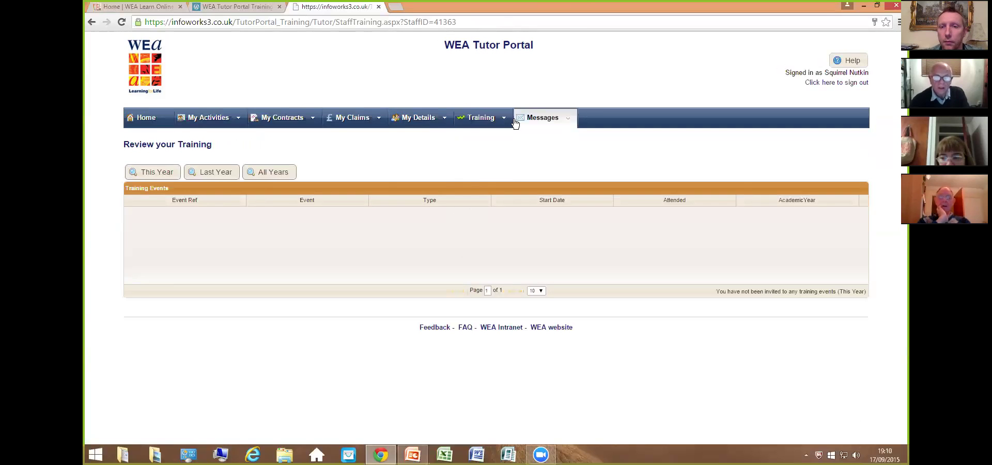
{"action": "left_click", "coordinate": [481, 117]}
{"action": "left_click", "coordinate": [488, 177]}
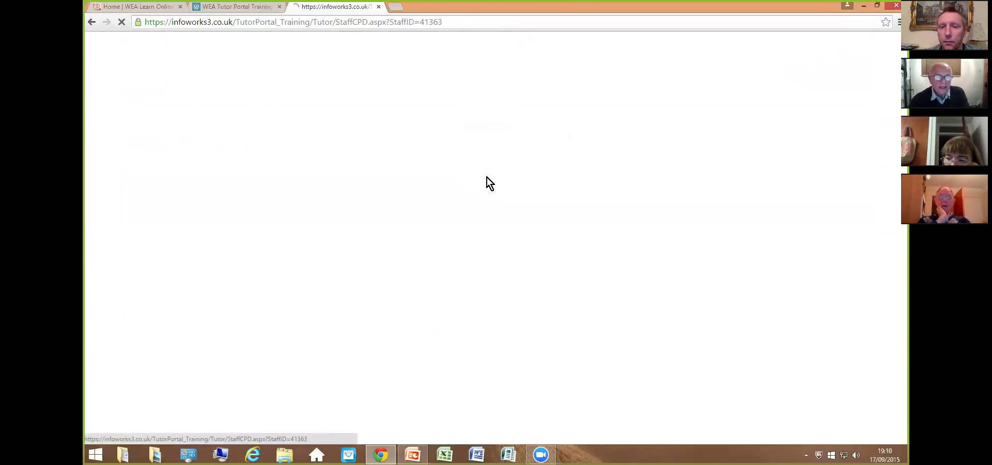
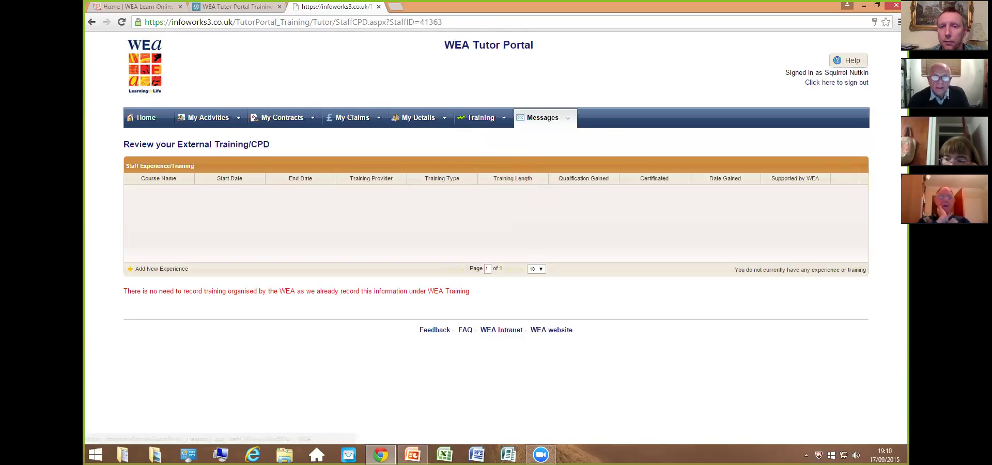
- List the 2015 course information sheets and open the one for EA Cats in Wells for editing
{"action": "mouse_move", "coordinate": [568, 121]}
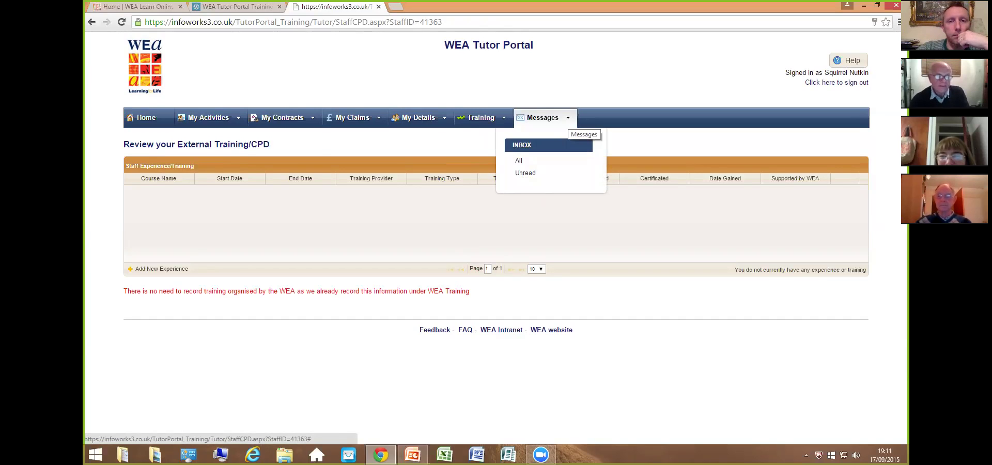
{"action": "mouse_move", "coordinate": [238, 120]}
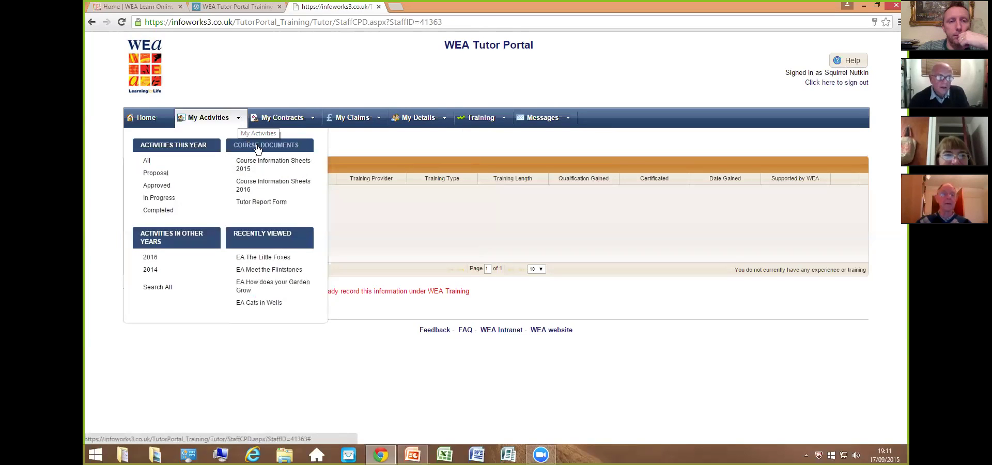
{"action": "left_click", "coordinate": [267, 163]}
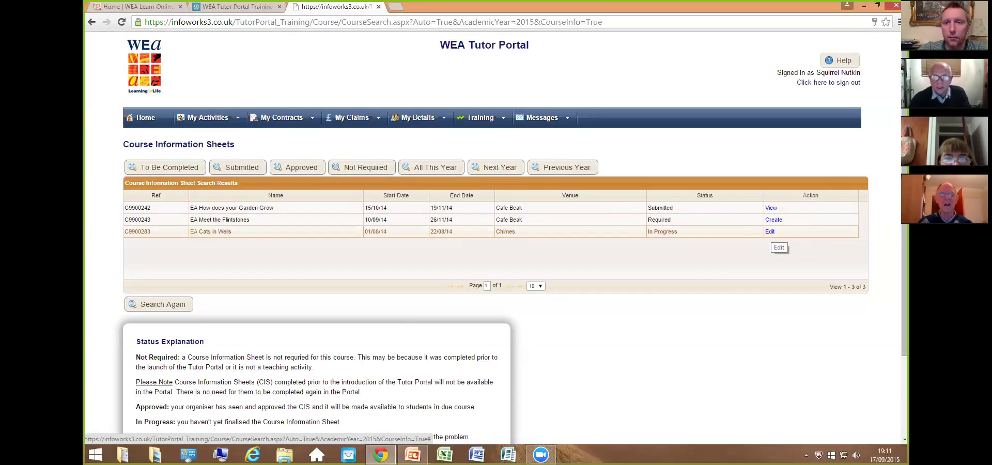
{"action": "left_click", "coordinate": [770, 232]}
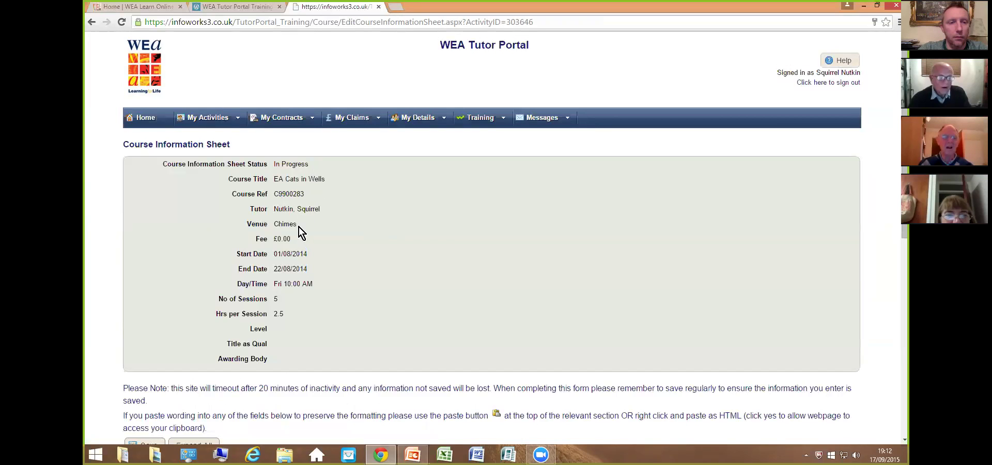
- Expand all sections of the EA Cats in Wells course information sheet
{"action": "scroll", "coordinate": [305, 268], "scroll_direction": "down", "scroll_amount": 2}
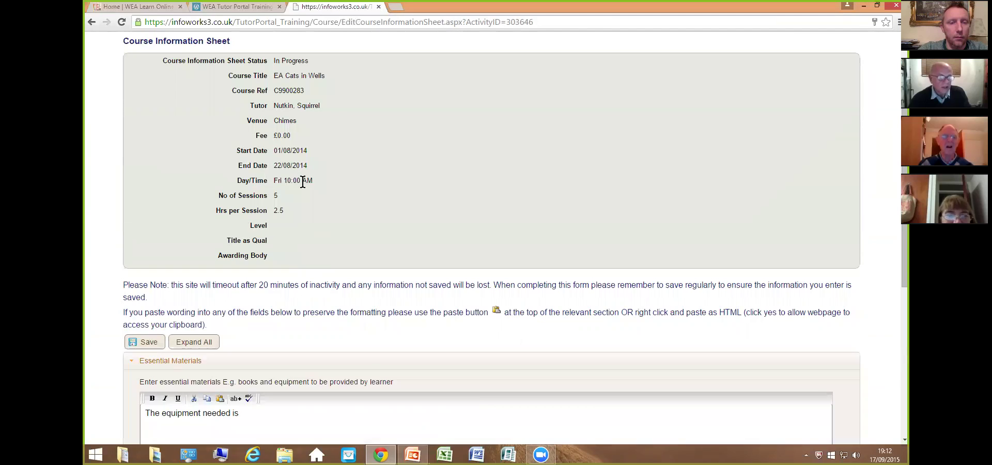
{"action": "scroll", "coordinate": [303, 182], "scroll_direction": "down", "scroll_amount": 2}
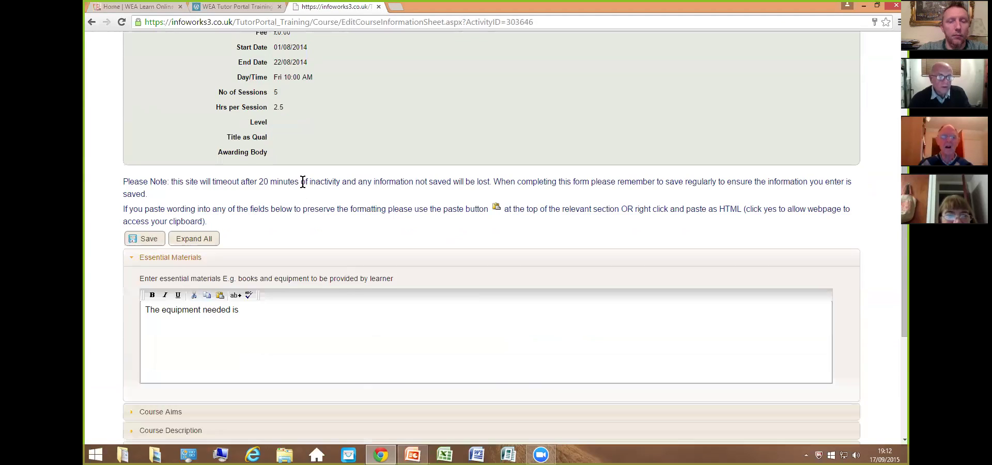
{"action": "scroll", "coordinate": [302, 184], "scroll_direction": "down", "scroll_amount": 2}
{"action": "scroll", "coordinate": [303, 183], "scroll_direction": "down", "scroll_amount": 1}
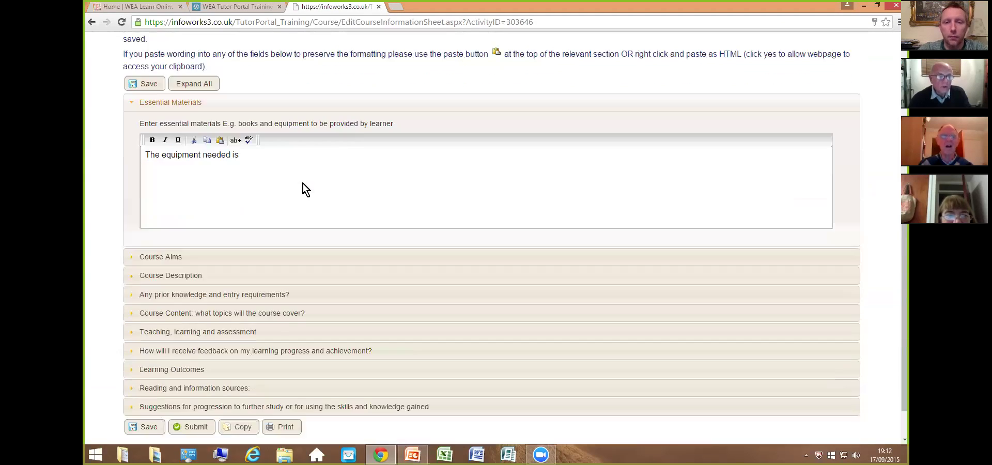
{"action": "scroll", "coordinate": [303, 184], "scroll_direction": "up", "scroll_amount": 1}
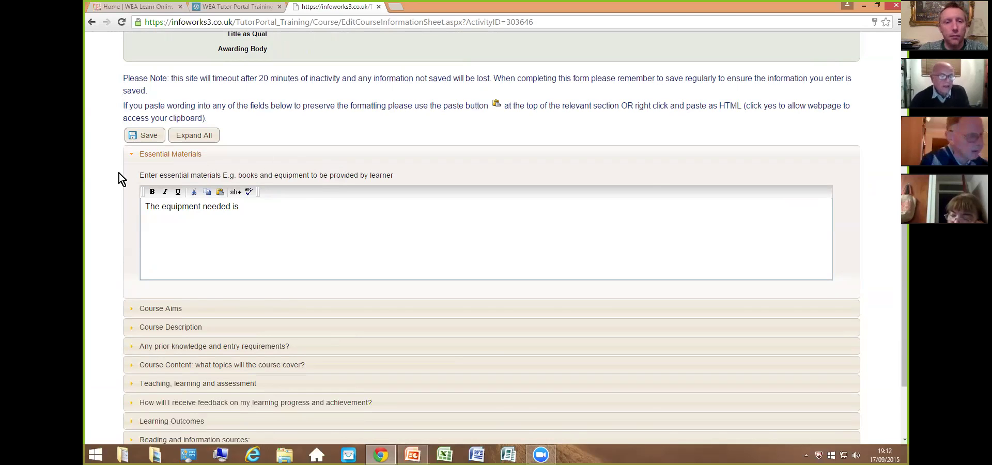
{"action": "scroll", "coordinate": [117, 175], "scroll_direction": "down", "scroll_amount": 1}
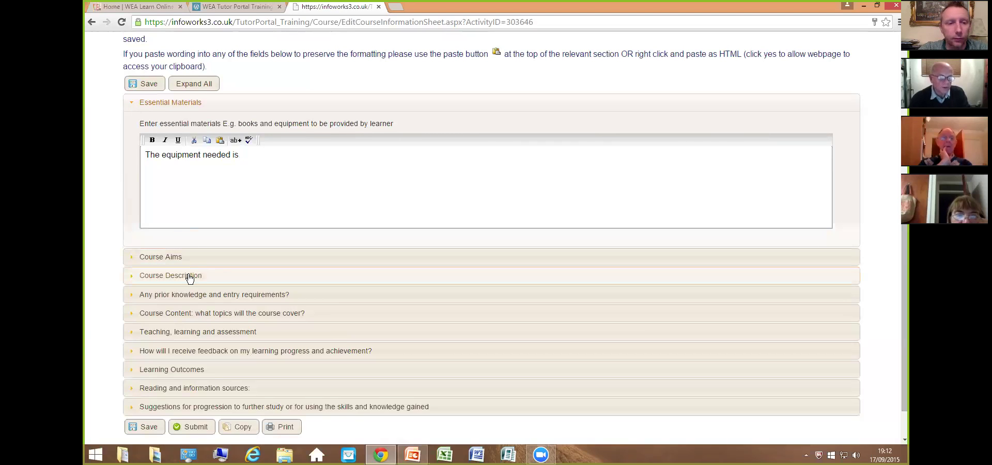
{"action": "left_click", "coordinate": [193, 87]}
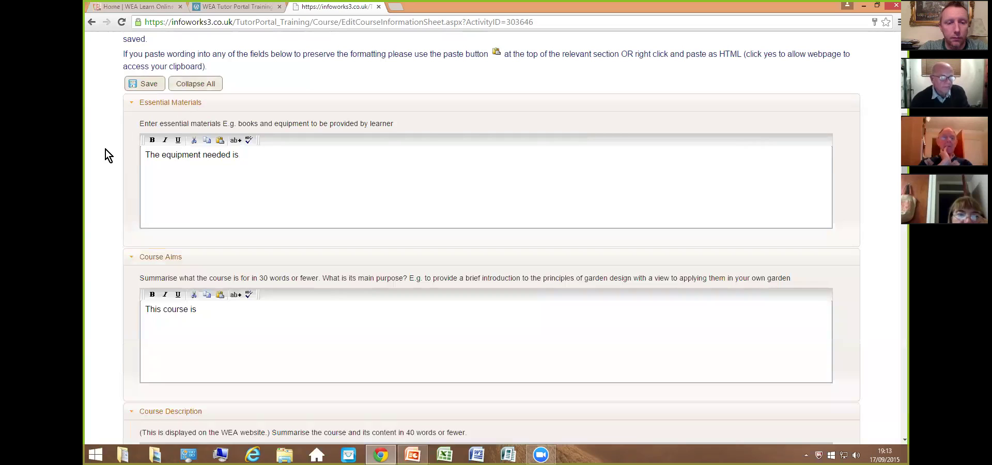
- Read through the expanded sections of the sheet, from Essential Materials down to the suggestions for progression to further study
{"action": "scroll", "coordinate": [105, 150], "scroll_direction": "down", "scroll_amount": 1}
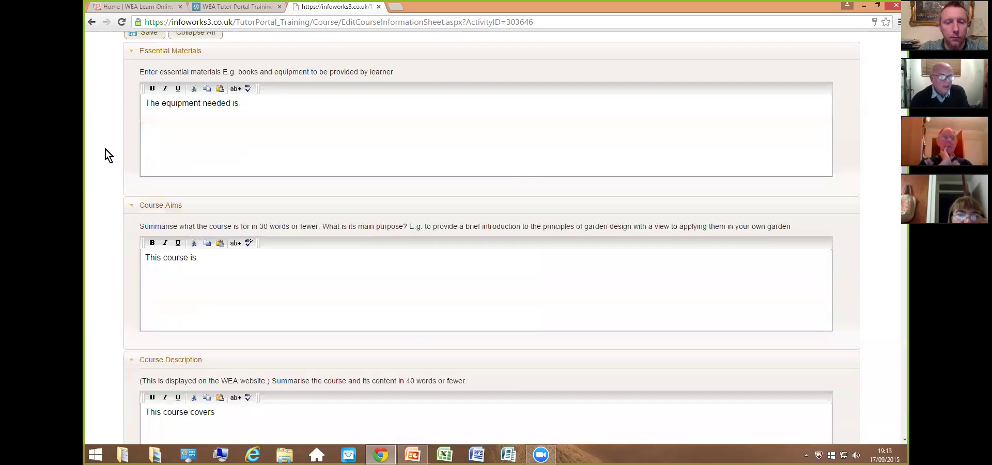
{"action": "scroll", "coordinate": [106, 150], "scroll_direction": "down", "scroll_amount": 2}
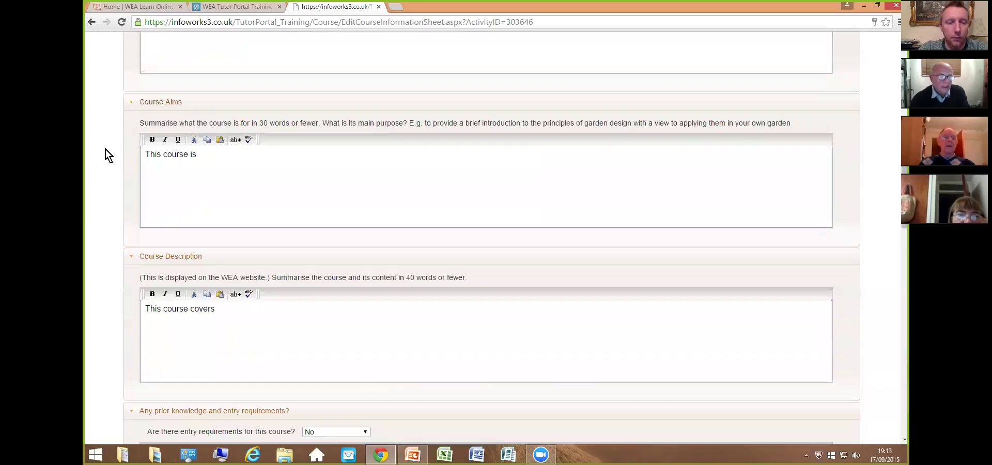
{"action": "scroll", "coordinate": [106, 150], "scroll_direction": "down", "scroll_amount": 3}
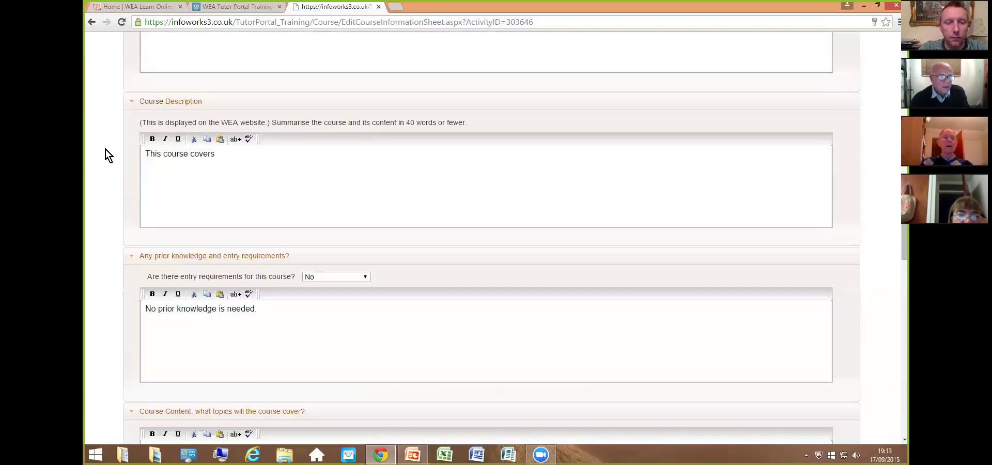
{"action": "scroll", "coordinate": [105, 150], "scroll_direction": "down", "scroll_amount": 3}
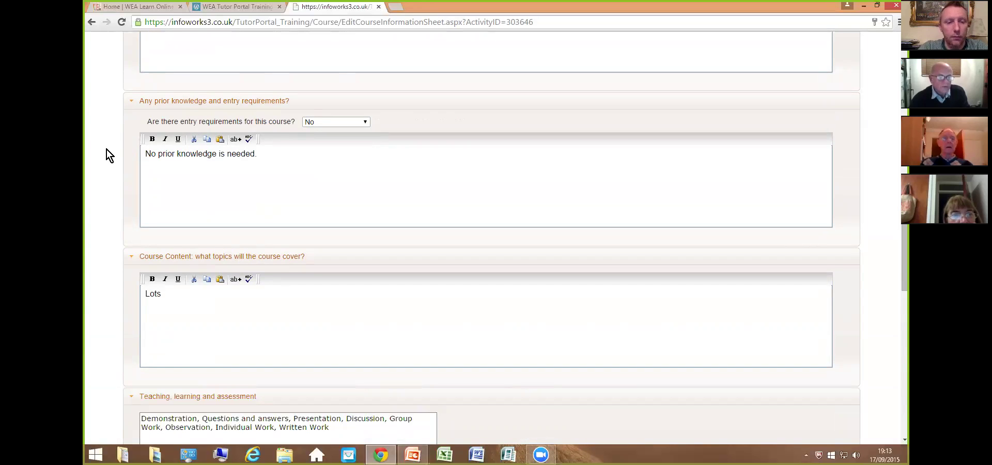
{"action": "scroll", "coordinate": [106, 155], "scroll_direction": "down", "scroll_amount": 2}
{"action": "scroll", "coordinate": [106, 149], "scroll_direction": "down", "scroll_amount": 2}
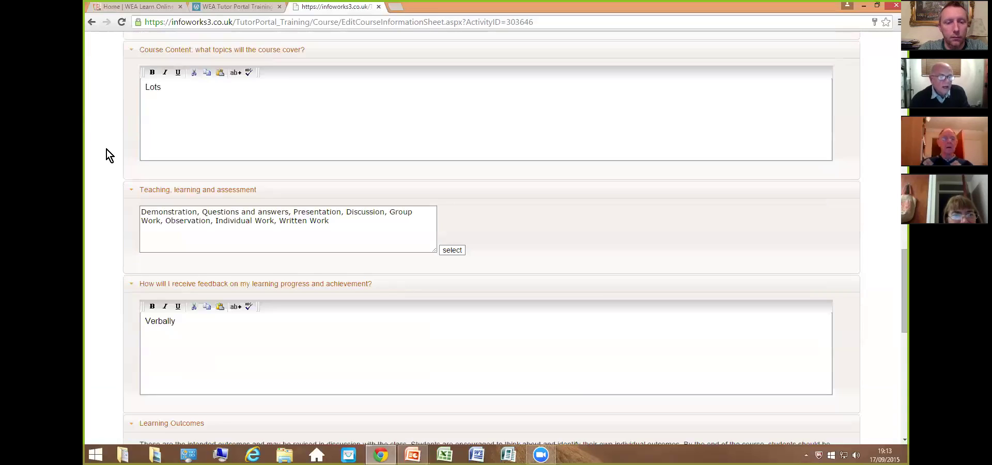
{"action": "scroll", "coordinate": [107, 150], "scroll_direction": "down", "scroll_amount": 2}
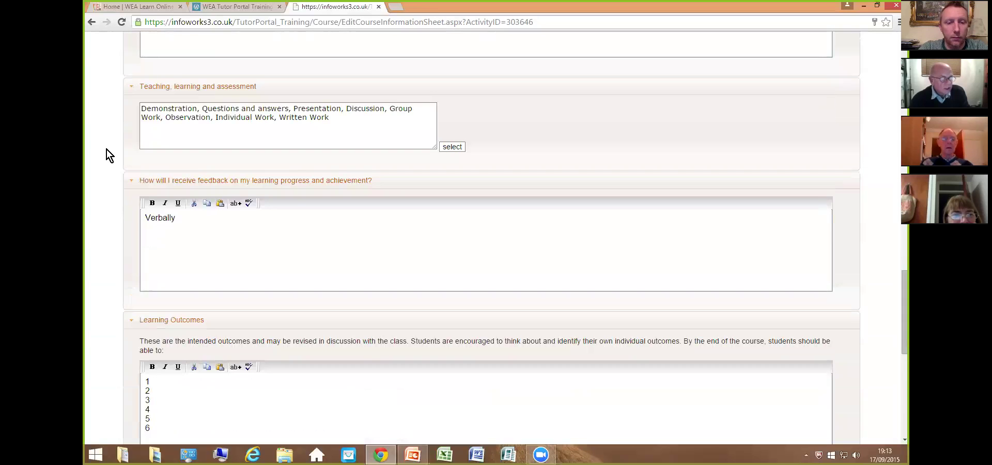
{"action": "scroll", "coordinate": [106, 150], "scroll_direction": "down", "scroll_amount": 3}
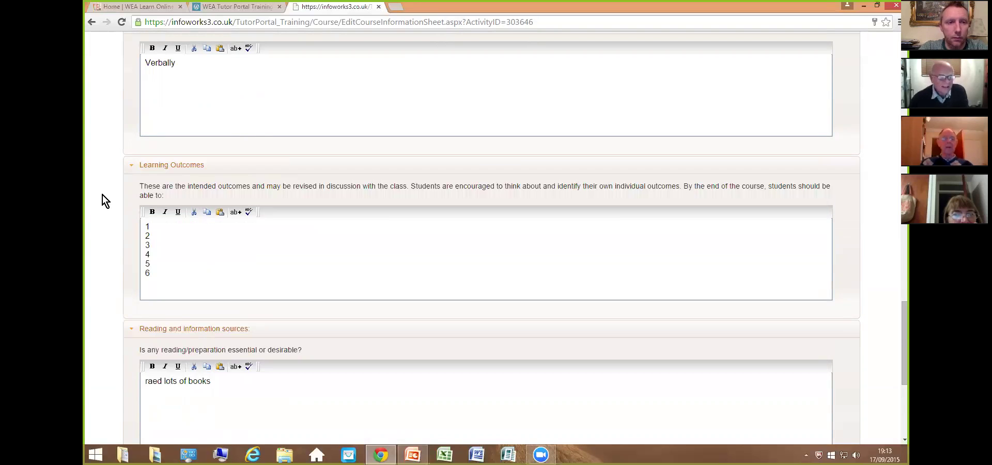
{"action": "scroll", "coordinate": [102, 194], "scroll_direction": "down", "scroll_amount": 2}
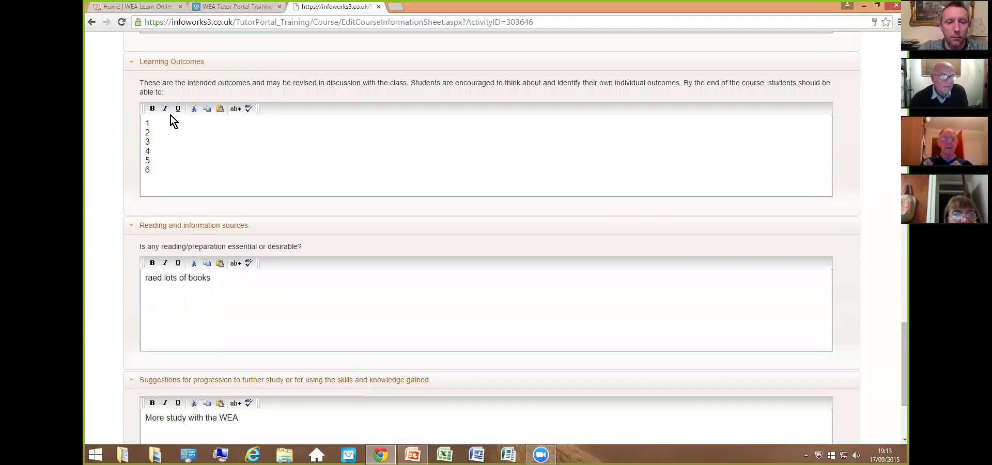
{"action": "scroll", "coordinate": [98, 147], "scroll_direction": "down", "scroll_amount": 3}
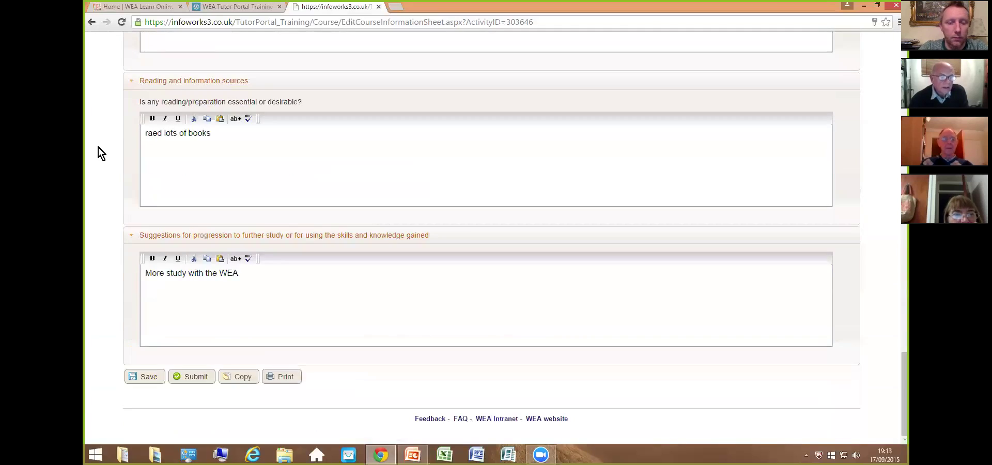
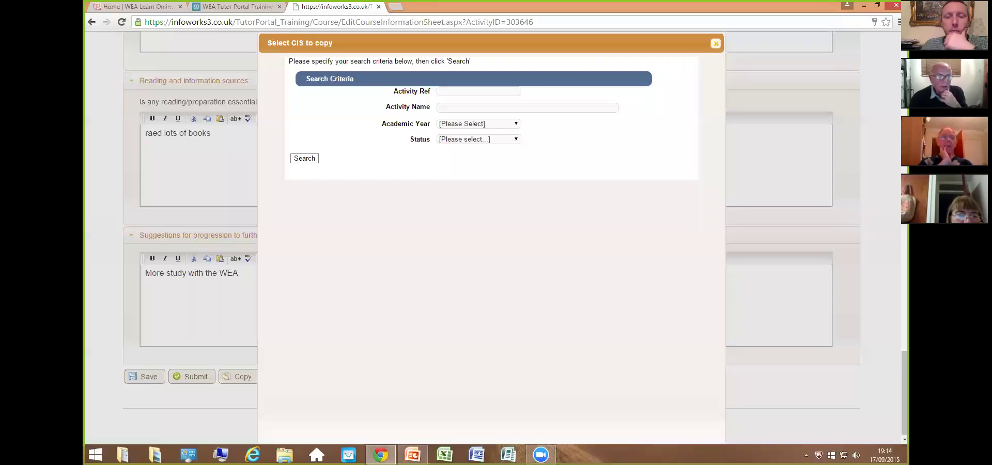
- Check the status options for finding a course information sheet to copy, and close the search without copying one
{"action": "left_click", "coordinate": [440, 92]}
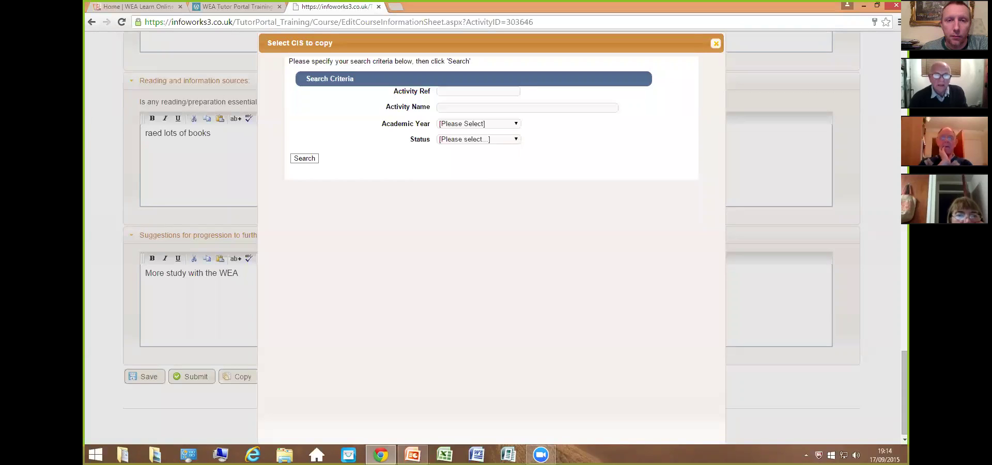
{"action": "left_click", "coordinate": [516, 139]}
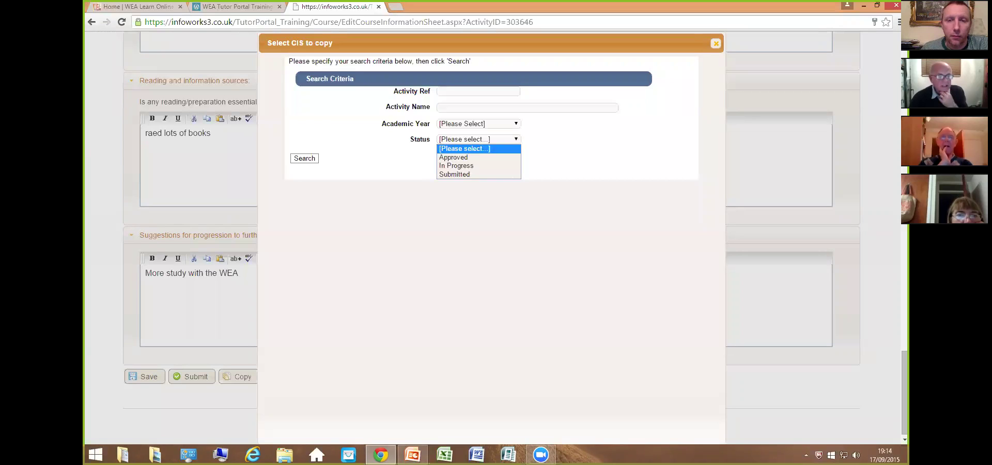
{"action": "left_click", "coordinate": [481, 218]}
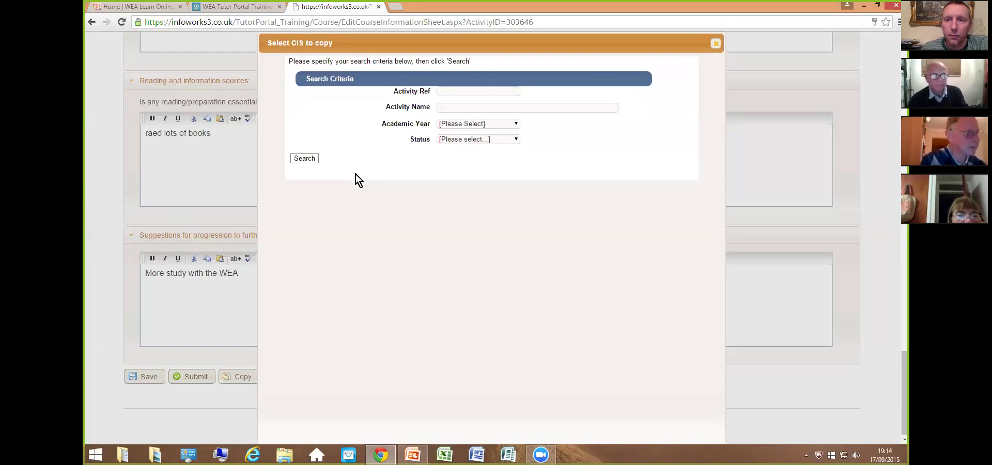
{"action": "key", "text": "Escape"}
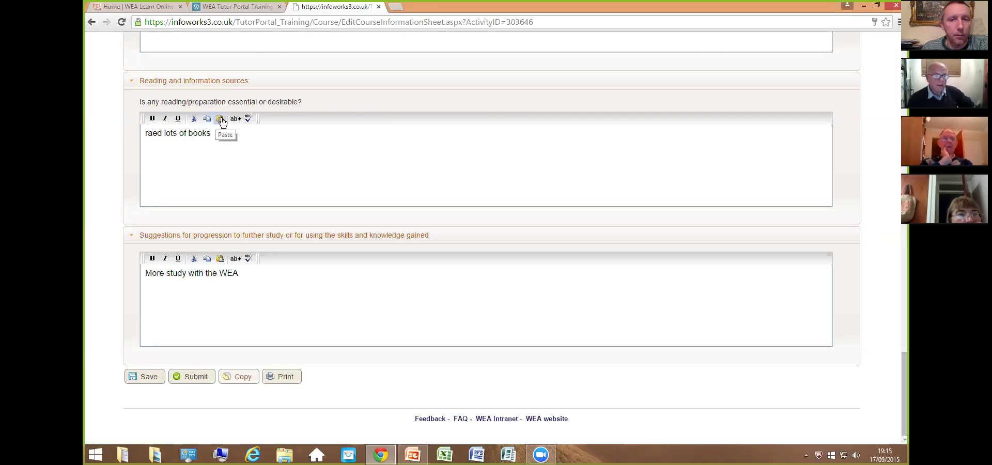
- Spell-check the Reading and information sources text, choose the suggestion "read" for "raed", and close the spelling checker
{"action": "left_click", "coordinate": [250, 120]}
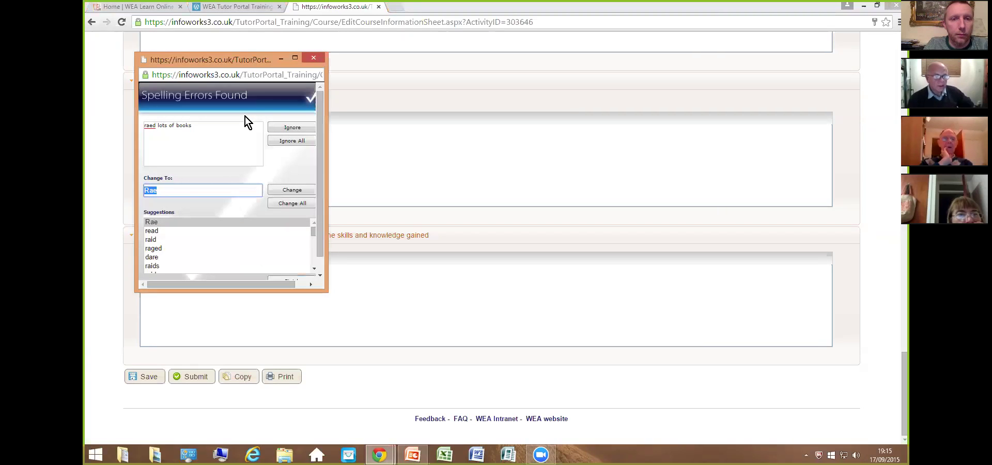
{"action": "left_click", "coordinate": [156, 231]}
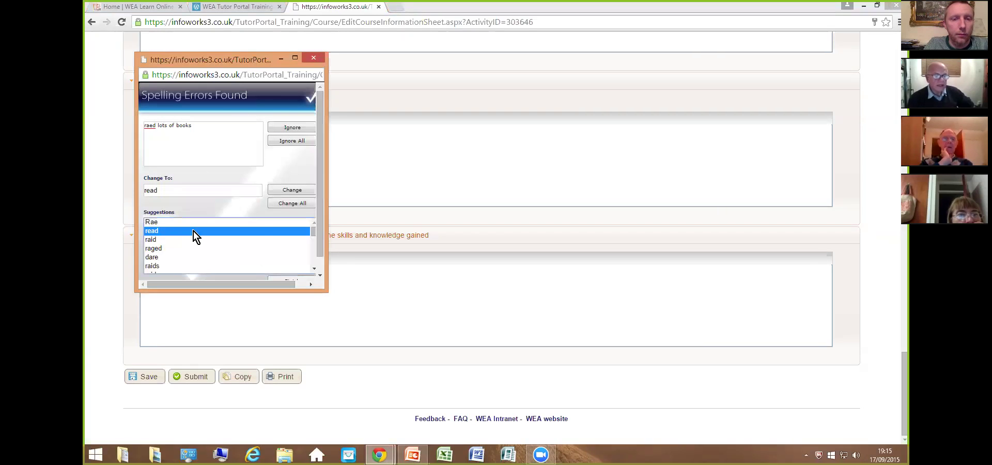
{"action": "left_click", "coordinate": [318, 58]}
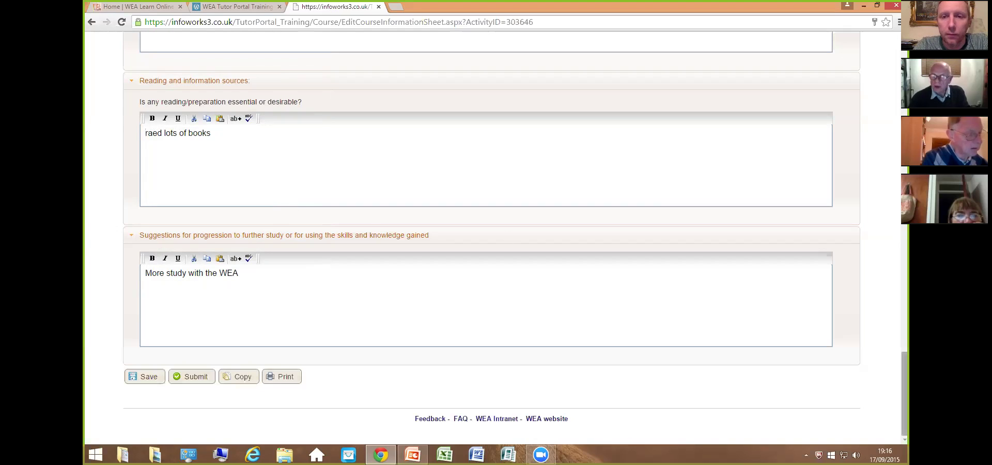
- List the tutor report forms among the course documents and read the explanation of their statuses
{"action": "scroll", "coordinate": [486, 232], "scroll_direction": "up", "scroll_amount": 20}
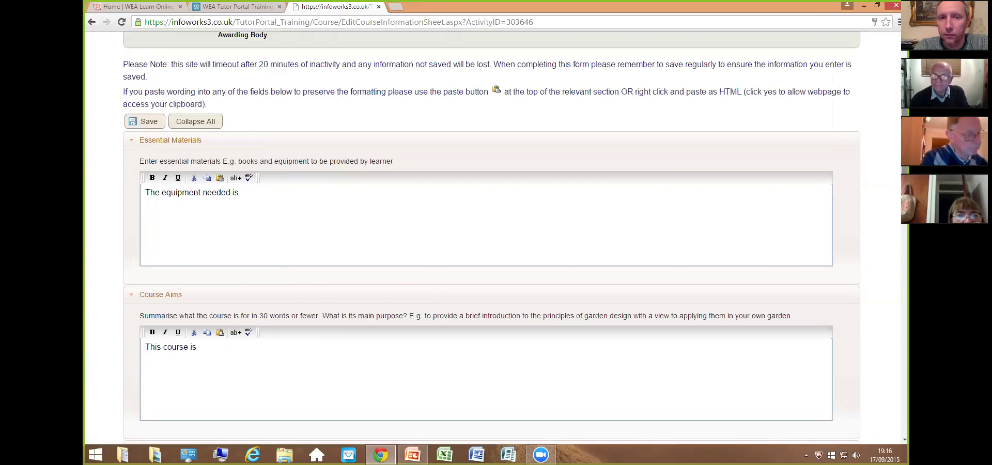
{"action": "scroll", "coordinate": [486, 233], "scroll_direction": "up", "scroll_amount": 6}
{"action": "mouse_move", "coordinate": [207, 117]}
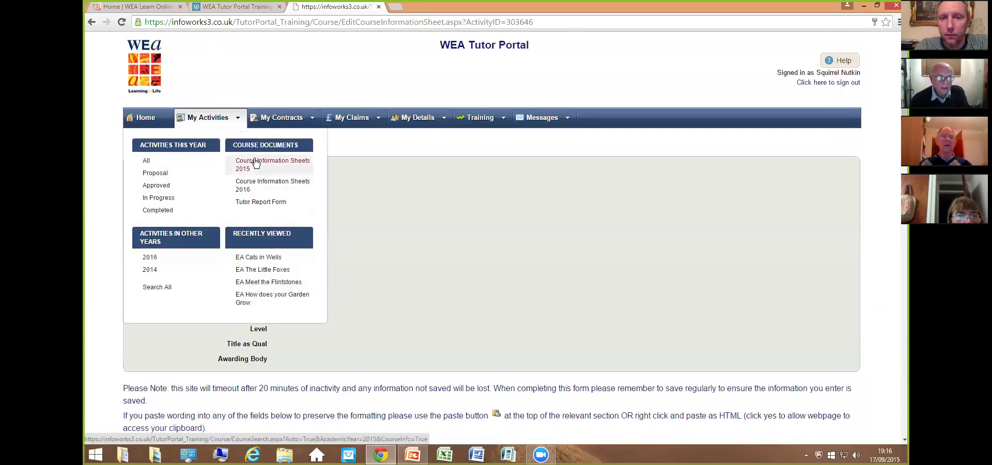
{"action": "left_click", "coordinate": [262, 204]}
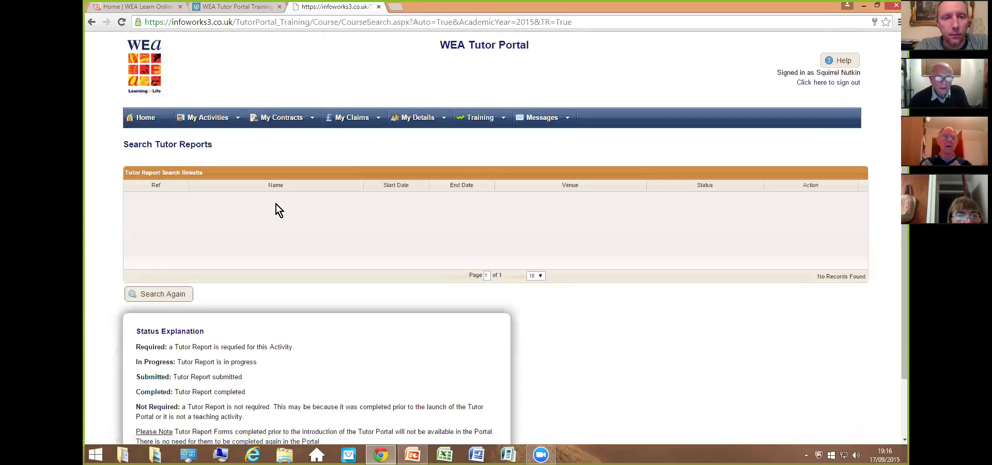
{"action": "scroll", "coordinate": [392, 228], "scroll_direction": "down", "scroll_amount": 2}
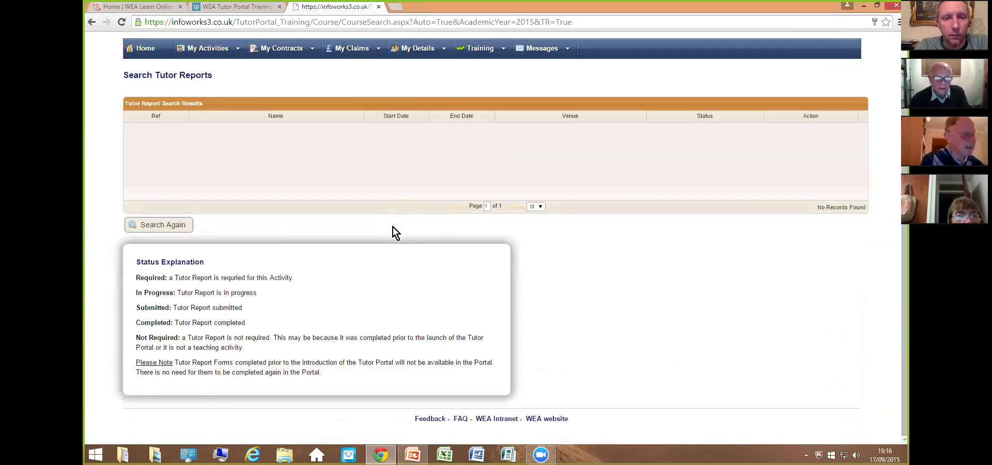
{"action": "scroll", "coordinate": [393, 227], "scroll_direction": "up", "scroll_amount": 1}
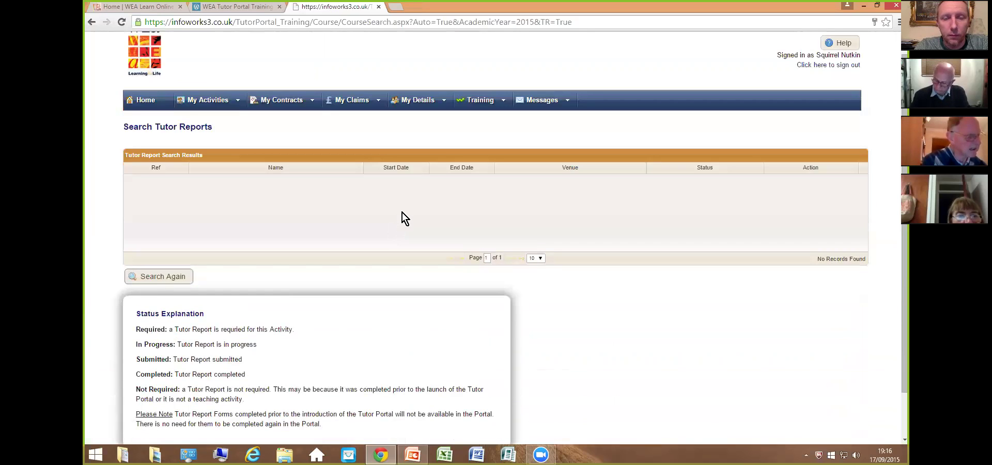
- Open the details of the recently viewed activity EA The Little Foxes and show the actions available for it
{"action": "left_click", "coordinate": [236, 103]}
{"action": "mouse_move", "coordinate": [239, 122]}
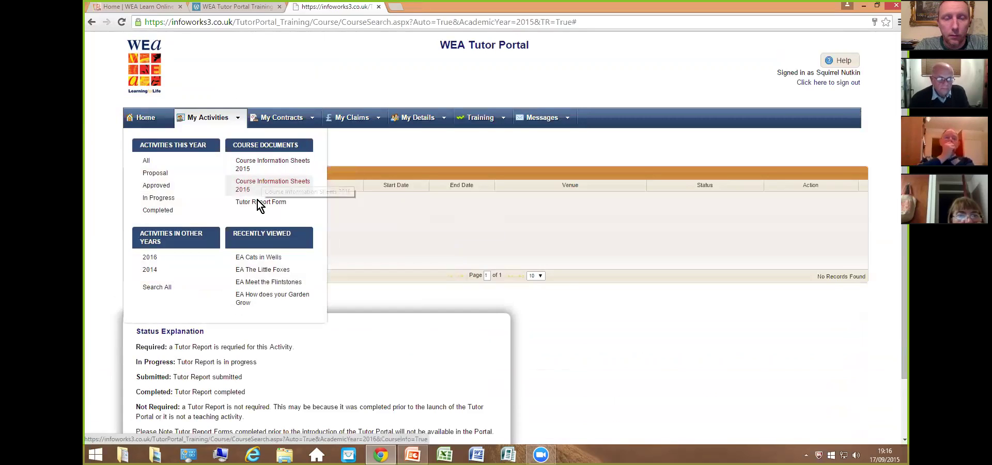
{"action": "left_click", "coordinate": [263, 269]}
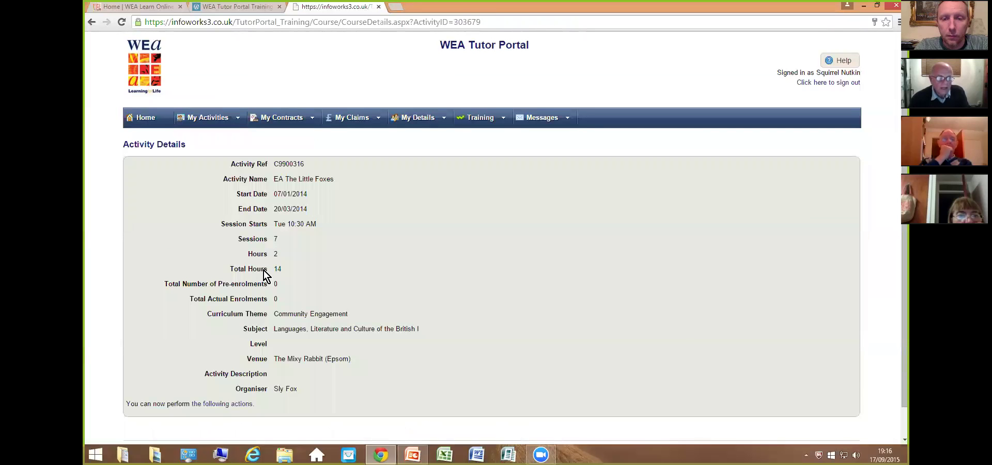
{"action": "scroll", "coordinate": [266, 275], "scroll_direction": "down", "scroll_amount": 1}
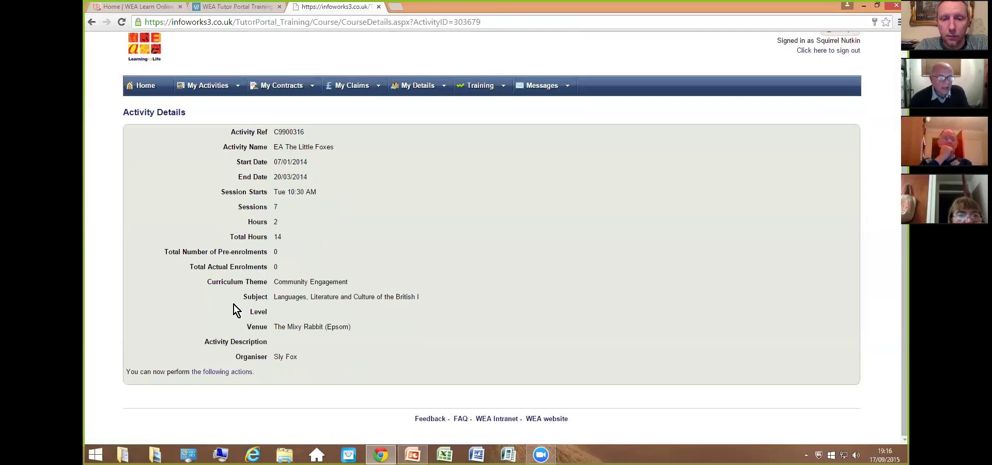
{"action": "left_click", "coordinate": [222, 371]}
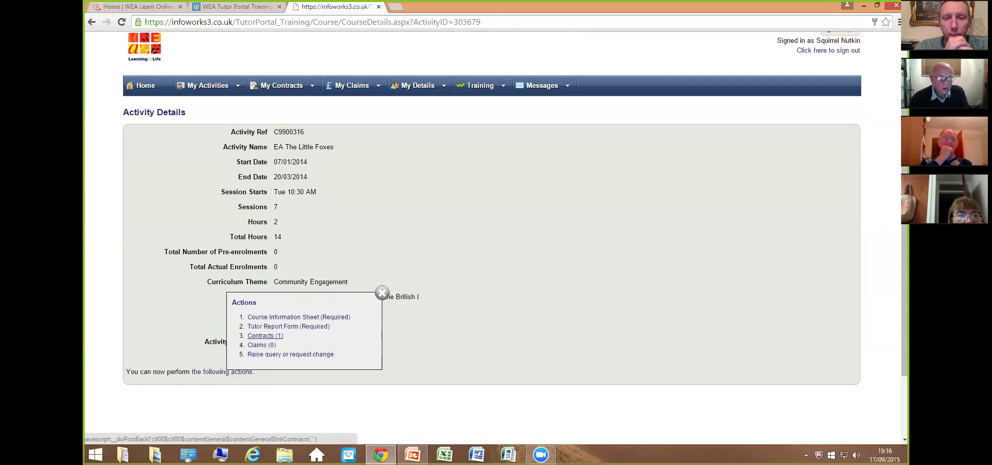
{"action": "scroll", "coordinate": [289, 351], "scroll_direction": "up", "scroll_amount": 1}
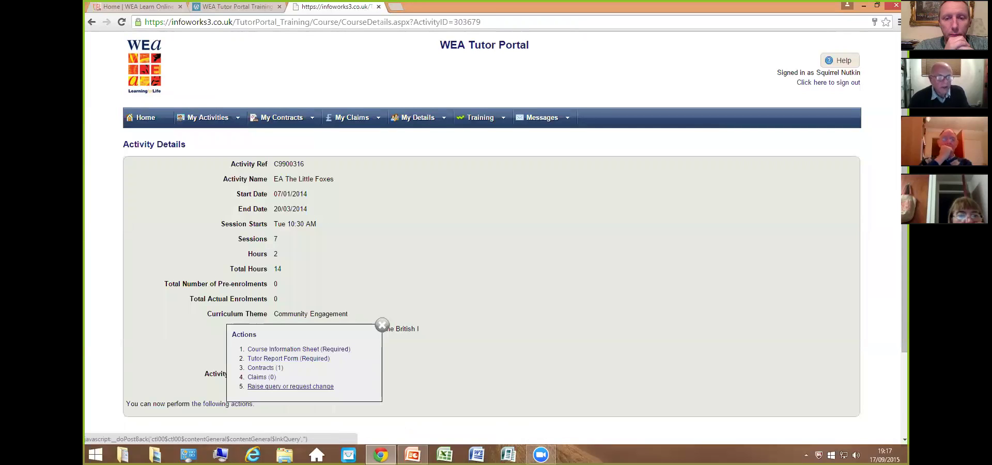
- Open the Tutor Report Form for EA The Little Foxes and expand all of its sections
{"action": "left_click", "coordinate": [289, 359]}
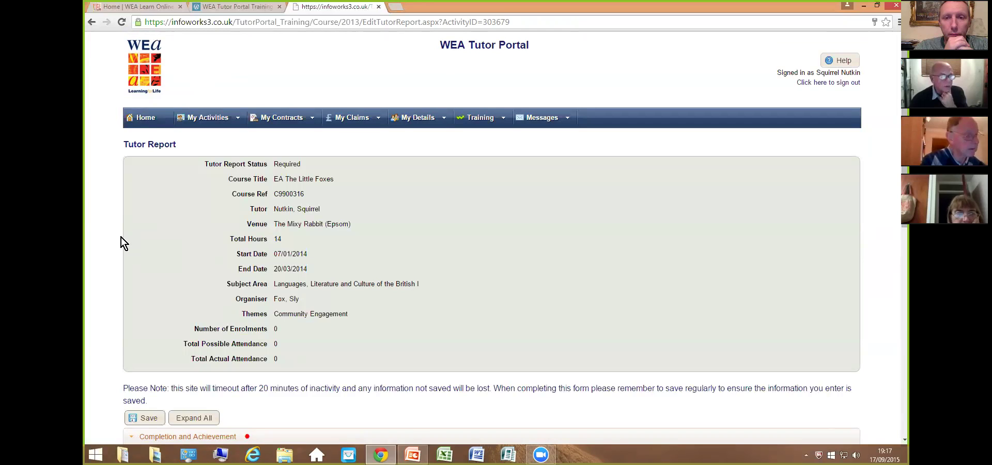
{"action": "scroll", "coordinate": [115, 241], "scroll_direction": "down", "scroll_amount": 1}
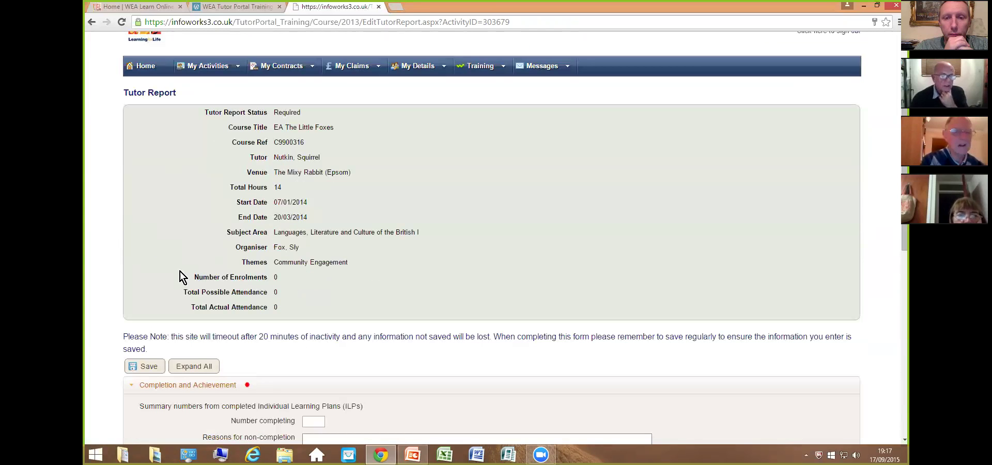
{"action": "scroll", "coordinate": [157, 202], "scroll_direction": "down", "scroll_amount": 5}
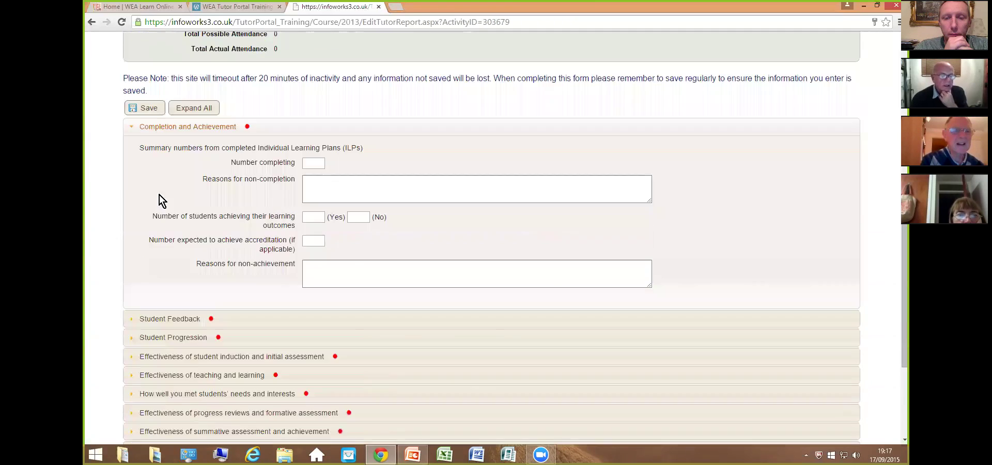
{"action": "left_click", "coordinate": [198, 109]}
- Read through the expanded tutor report, from Completion and Achievement down to the Learning Manager or Organiser comments, and return to its beginning
{"action": "scroll", "coordinate": [197, 108], "scroll_direction": "down", "scroll_amount": 1}
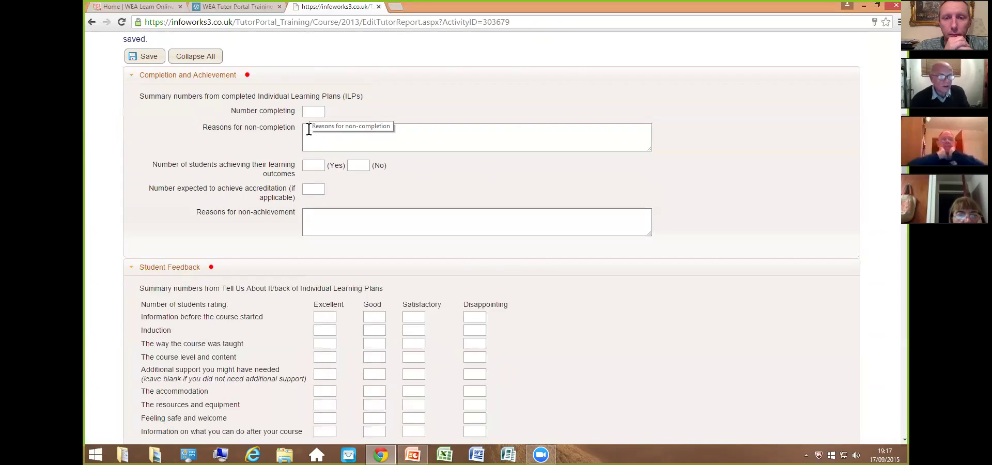
{"action": "scroll", "coordinate": [328, 218], "scroll_direction": "down", "scroll_amount": 3}
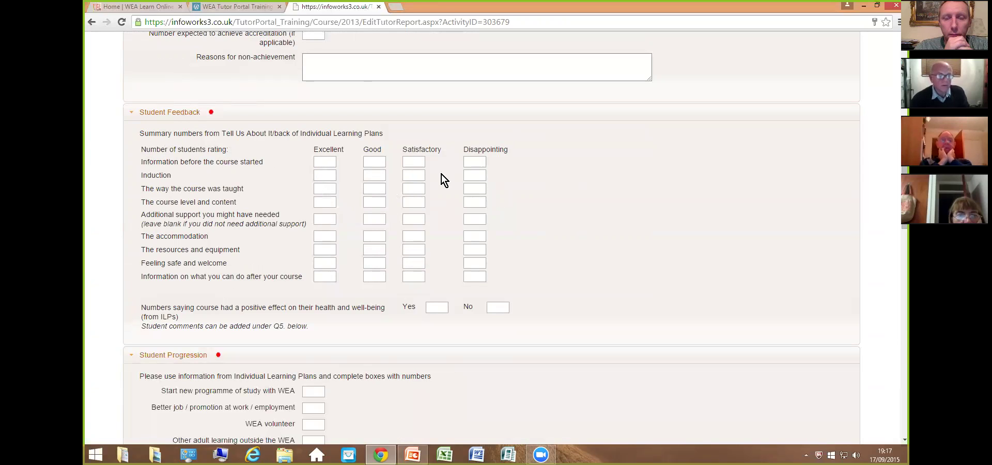
{"action": "scroll", "coordinate": [482, 263], "scroll_direction": "down", "scroll_amount": 3}
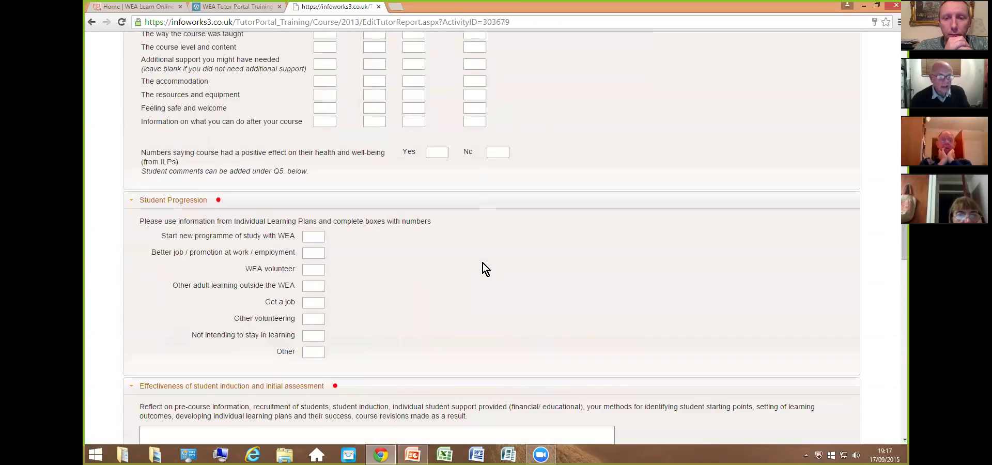
{"action": "scroll", "coordinate": [483, 262], "scroll_direction": "down", "scroll_amount": 6}
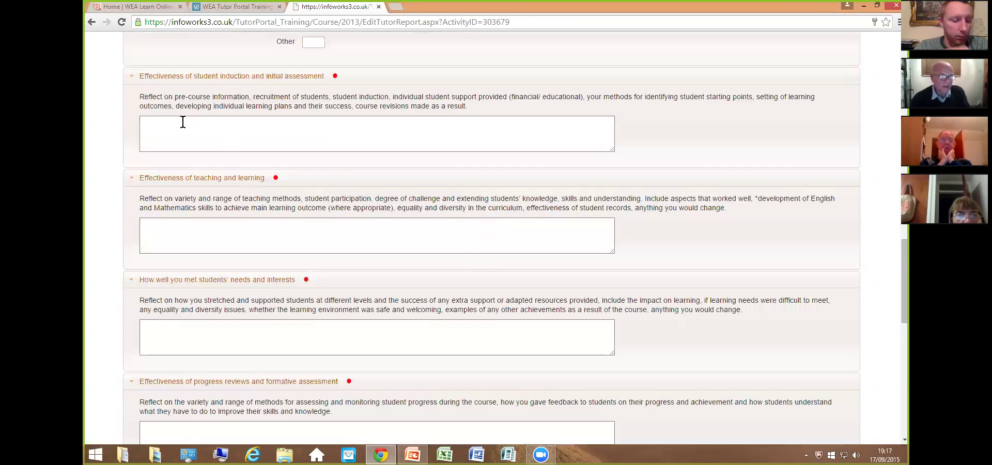
{"action": "scroll", "coordinate": [105, 246], "scroll_direction": "down", "scroll_amount": 6}
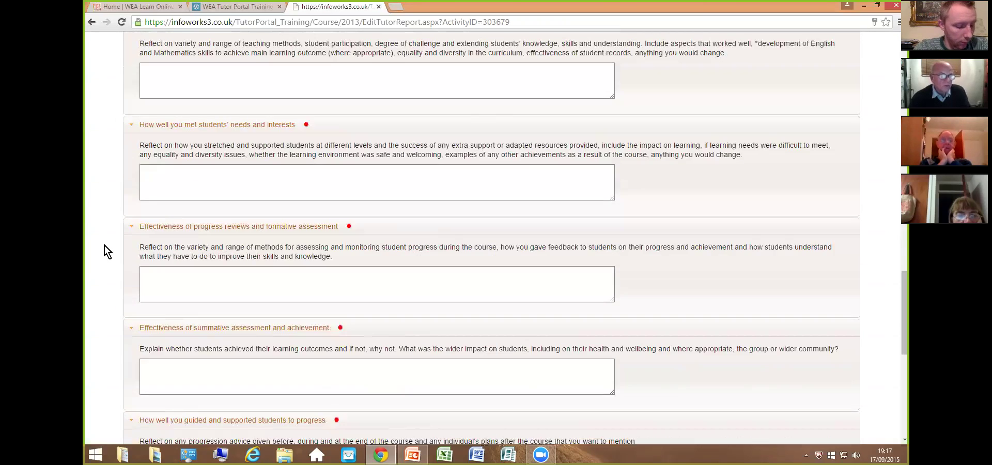
{"action": "scroll", "coordinate": [104, 246], "scroll_direction": "down", "scroll_amount": 4}
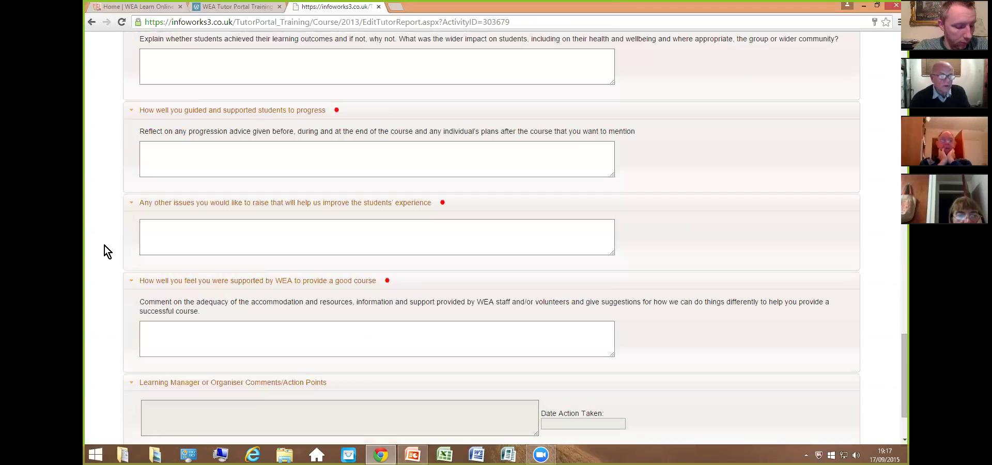
{"action": "scroll", "coordinate": [105, 246], "scroll_direction": "down", "scroll_amount": 1}
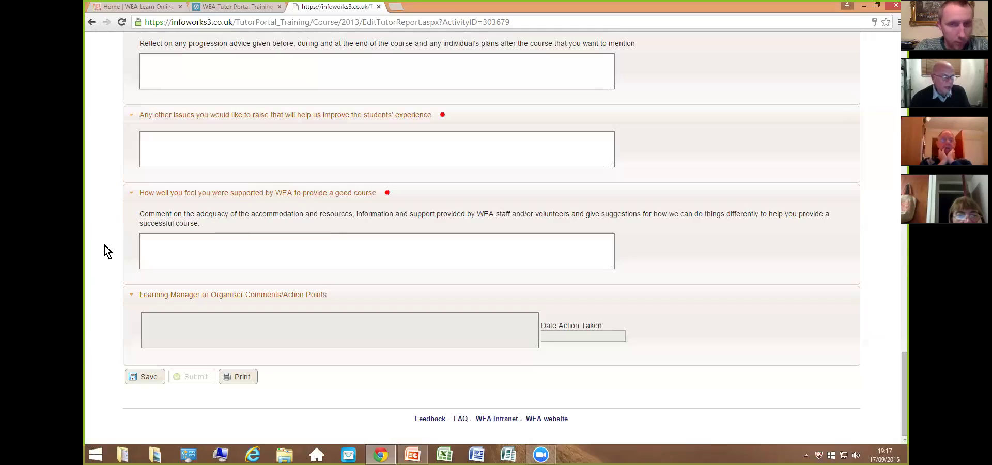
{"action": "scroll", "coordinate": [105, 246], "scroll_direction": "up", "scroll_amount": 5}
{"action": "scroll", "coordinate": [104, 246], "scroll_direction": "up", "scroll_amount": 10}
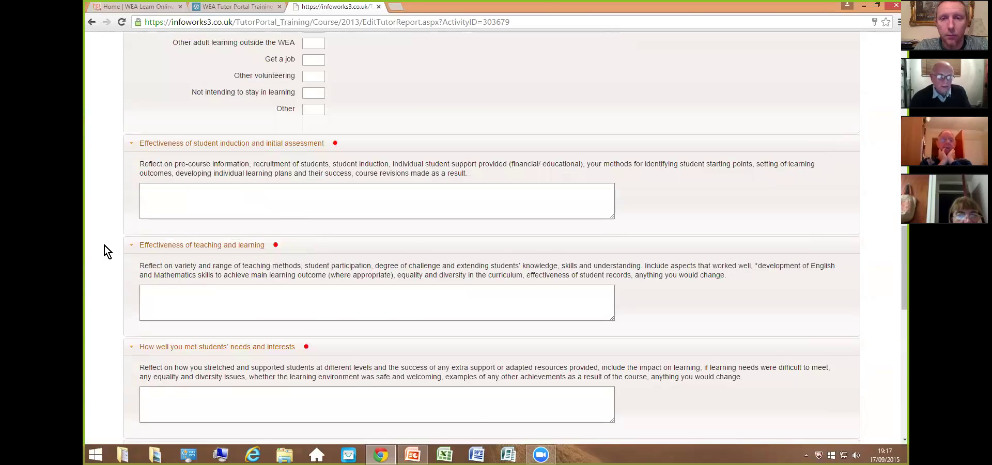
{"action": "scroll", "coordinate": [104, 246], "scroll_direction": "up", "scroll_amount": 15}
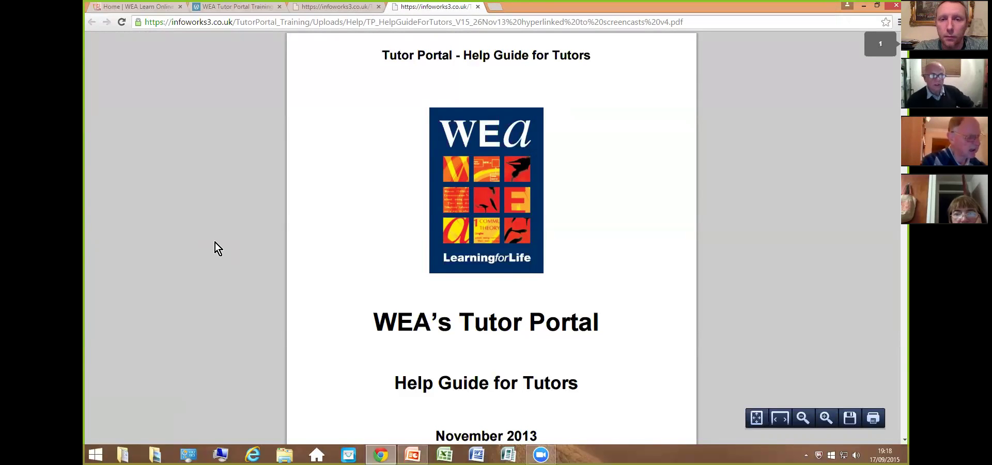
- Go to Signing In to the Tutor Portal from the Help Guide for Tutors contents and download the section's linked screencast video
{"action": "scroll", "coordinate": [215, 243], "scroll_direction": "down", "scroll_amount": 2}
{"action": "scroll", "coordinate": [215, 243], "scroll_direction": "down", "scroll_amount": 3}
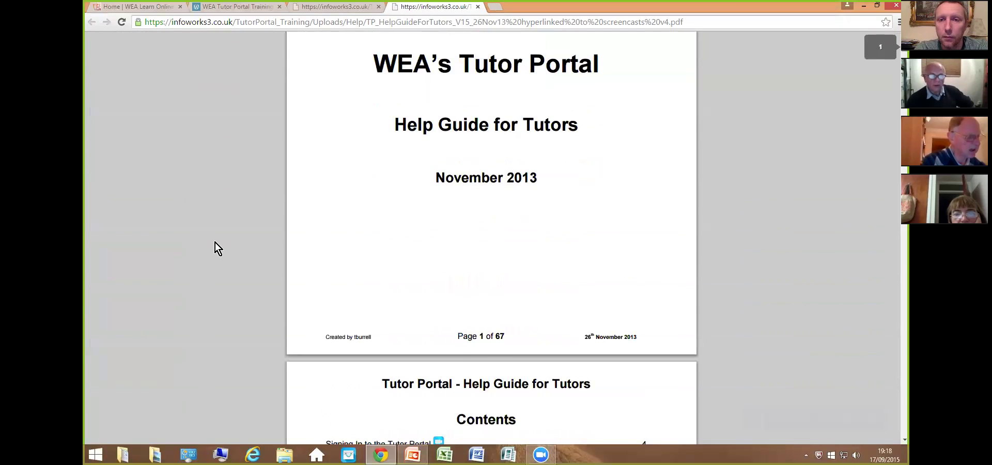
{"action": "scroll", "coordinate": [221, 236], "scroll_direction": "down", "scroll_amount": 3}
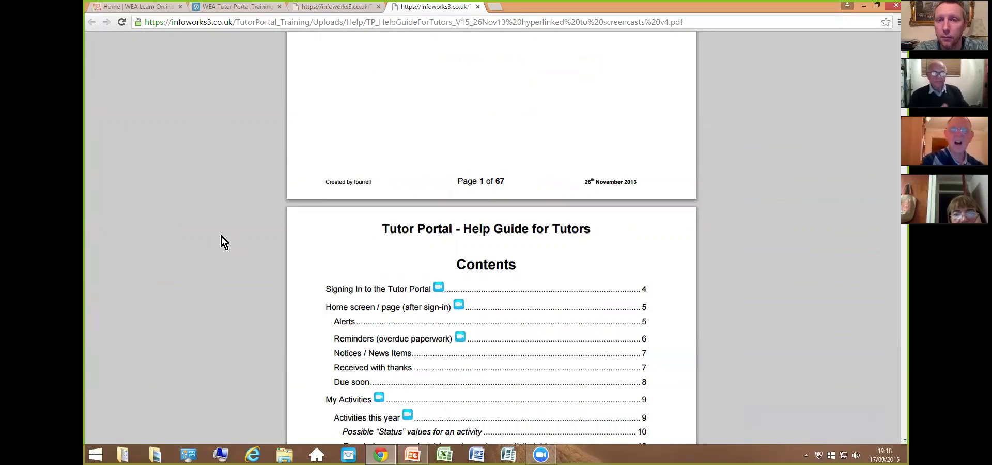
{"action": "scroll", "coordinate": [221, 237], "scroll_direction": "down", "scroll_amount": 1}
{"action": "scroll", "coordinate": [220, 242], "scroll_direction": "down", "scroll_amount": 4}
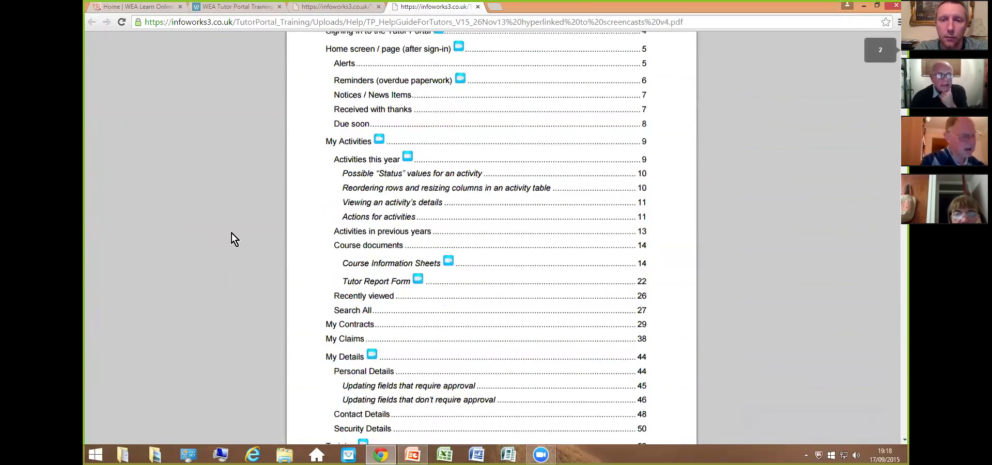
{"action": "scroll", "coordinate": [231, 234], "scroll_direction": "up", "scroll_amount": 1}
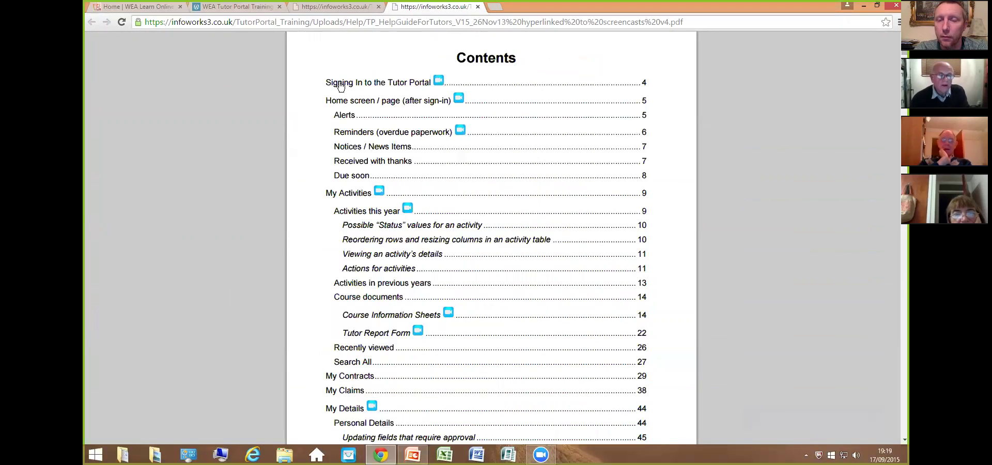
{"action": "left_click", "coordinate": [393, 87]}
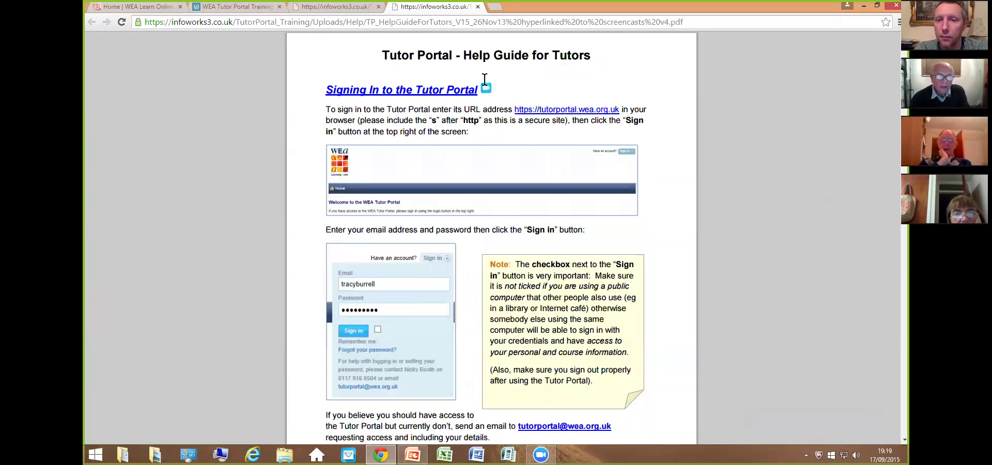
{"action": "left_click", "coordinate": [428, 91]}
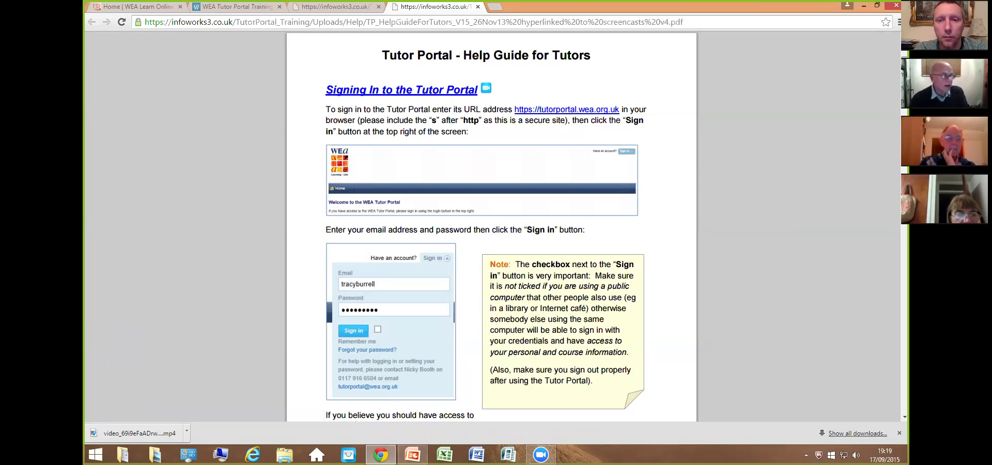
- Play the downloaded sign-in screencast full screen, watch its explanation of the portal's secure address, and close the player
{"action": "left_click", "coordinate": [137, 433]}
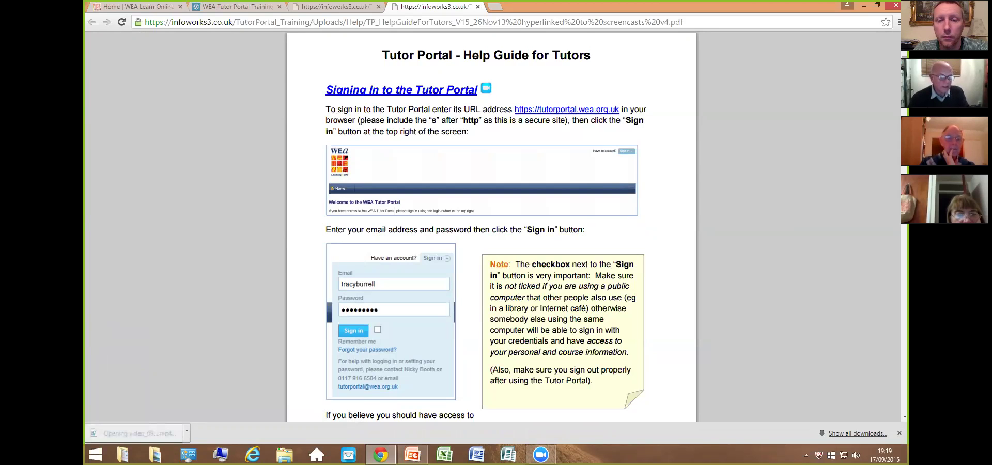
{"action": "double_click", "coordinate": [449, 235]}
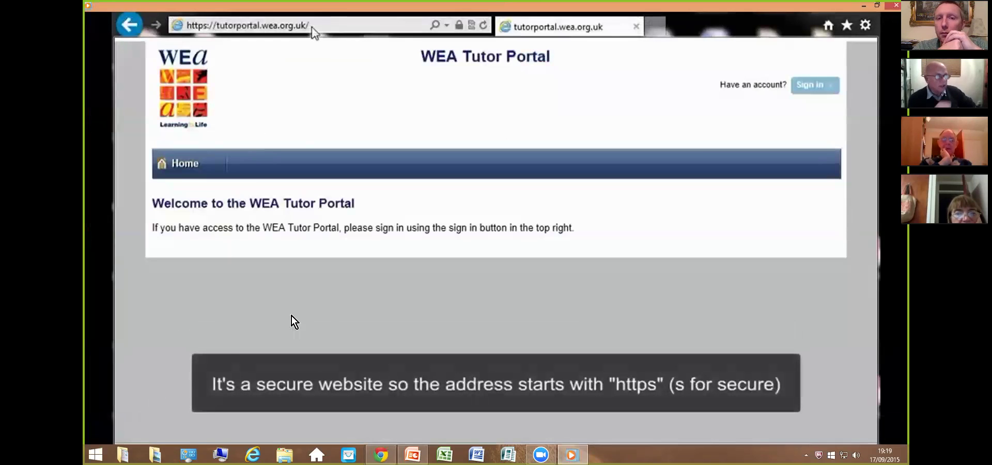
{"action": "mouse_move", "coordinate": [510, 250]}
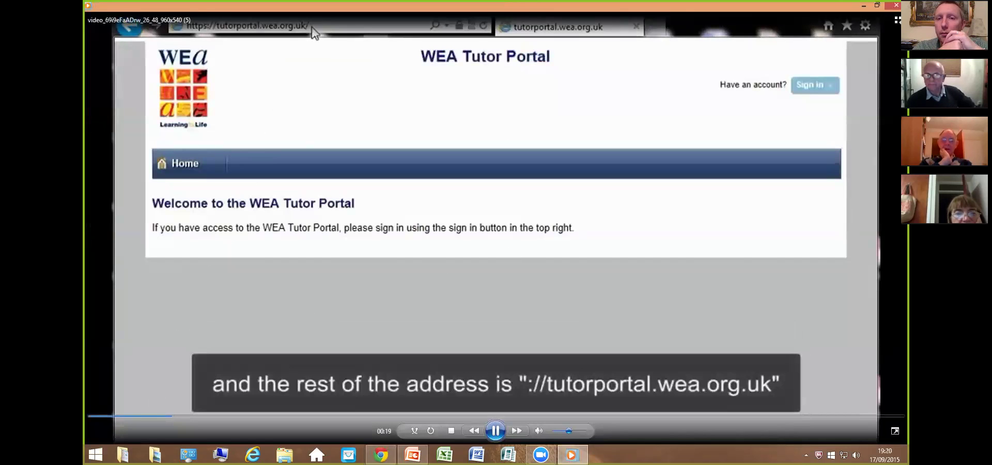
{"action": "key", "text": "alt+F4"}
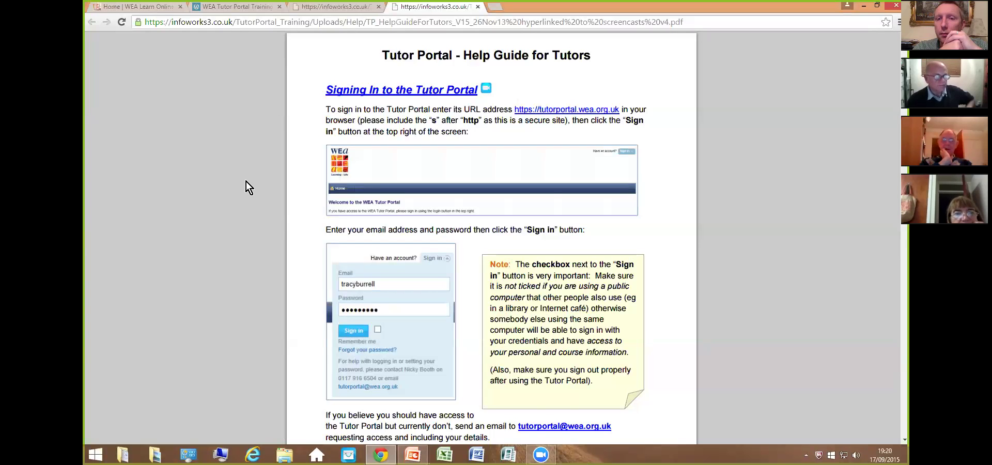
- Return from the signing-in section to the cover page of the Help Guide for Tutors
{"action": "scroll", "coordinate": [246, 182], "scroll_direction": "up", "scroll_amount": 4}
{"action": "scroll", "coordinate": [246, 182], "scroll_direction": "up", "scroll_amount": 9}
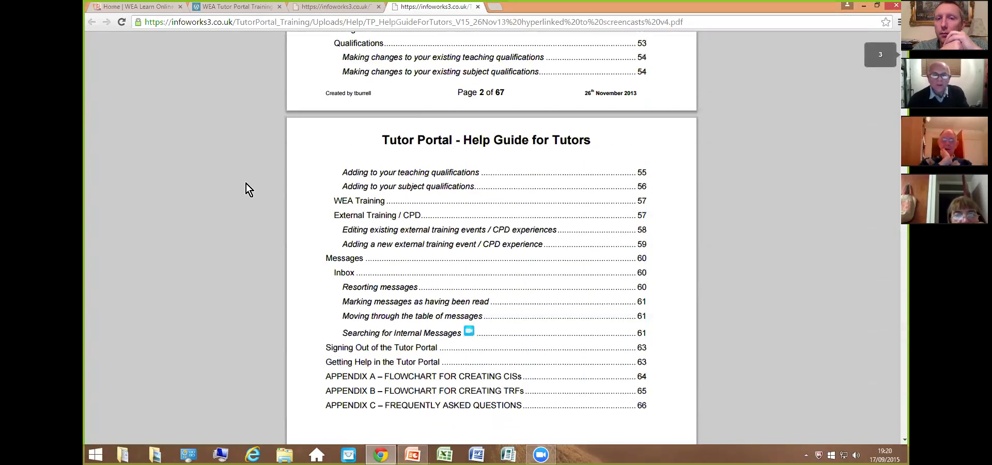
{"action": "scroll", "coordinate": [246, 183], "scroll_direction": "up", "scroll_amount": 15}
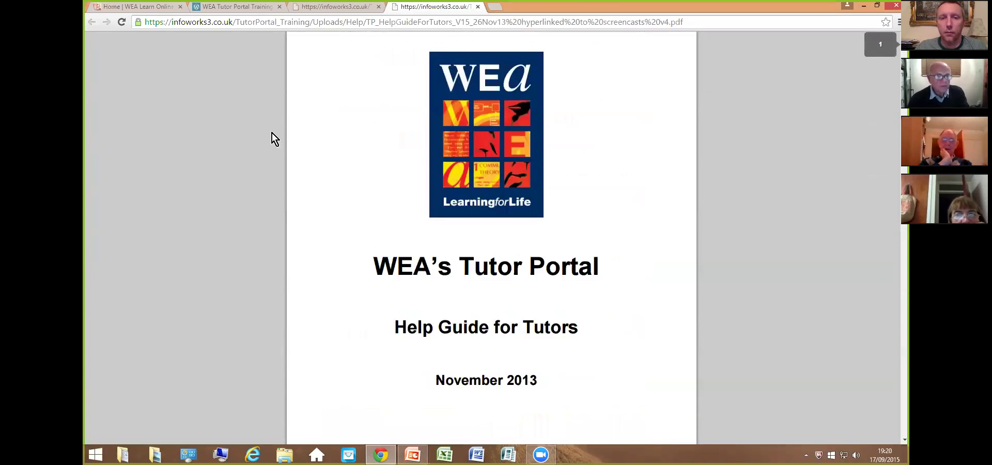
- Return to the Tutor Portal training site, open its Home page and show the options under Training and Messages
{"action": "left_click", "coordinate": [325, 11]}
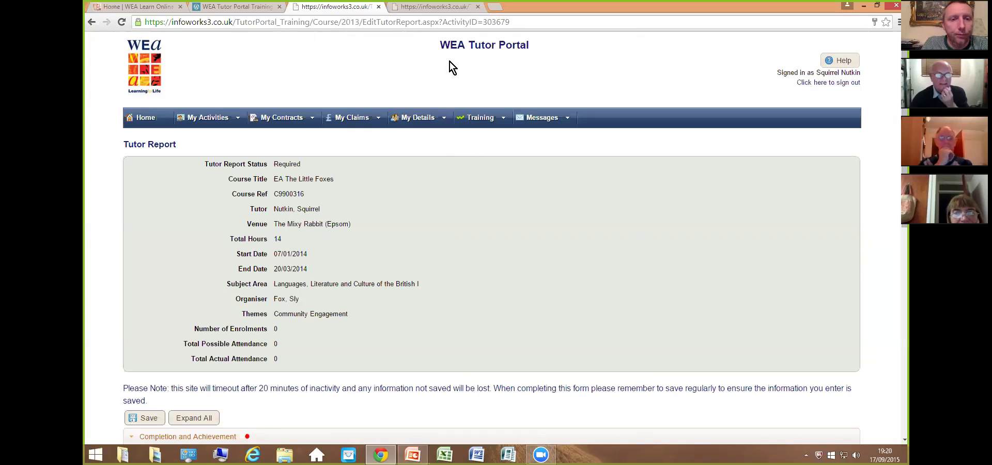
{"action": "left_click", "coordinate": [146, 123]}
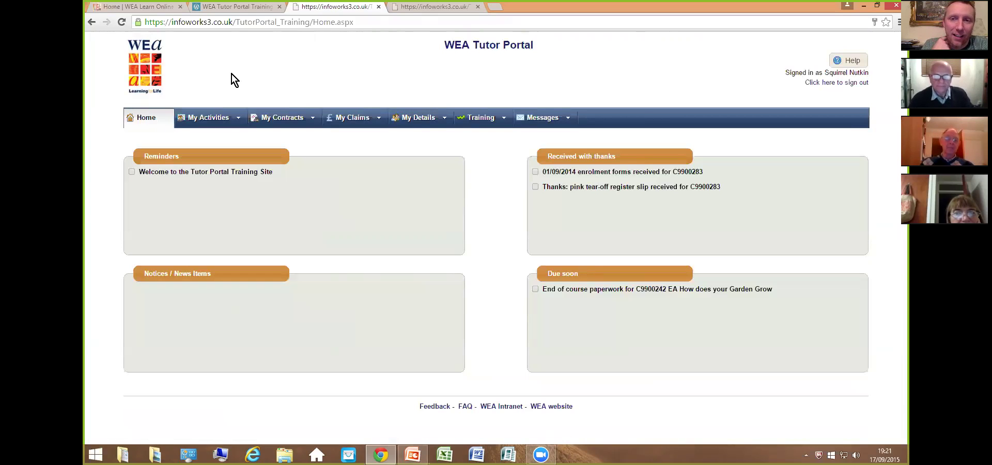
{"action": "mouse_move", "coordinate": [506, 119]}
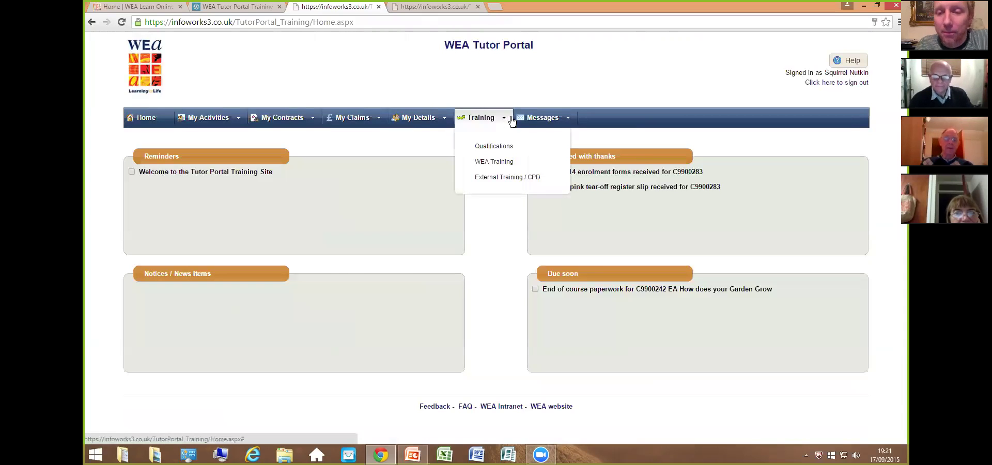
{"action": "mouse_move", "coordinate": [568, 120]}
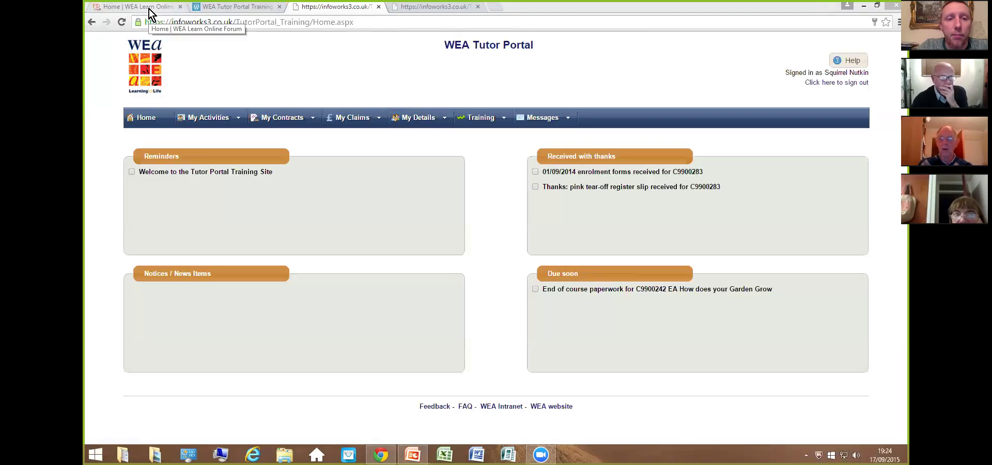
- Revisit the WEA Tutor Portal Training page and the help guide, ending on the WEA Learn Online Forum home page
{"action": "left_click", "coordinate": [226, 7]}
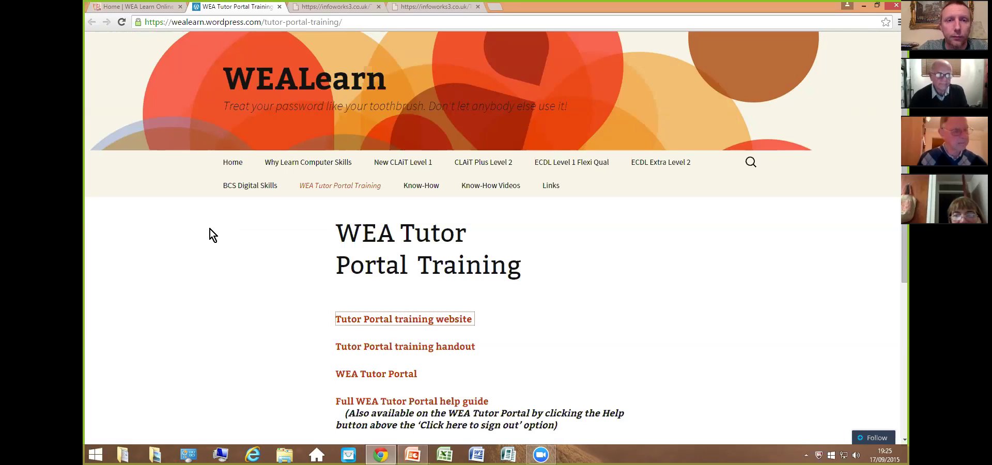
{"action": "left_click", "coordinate": [423, 8]}
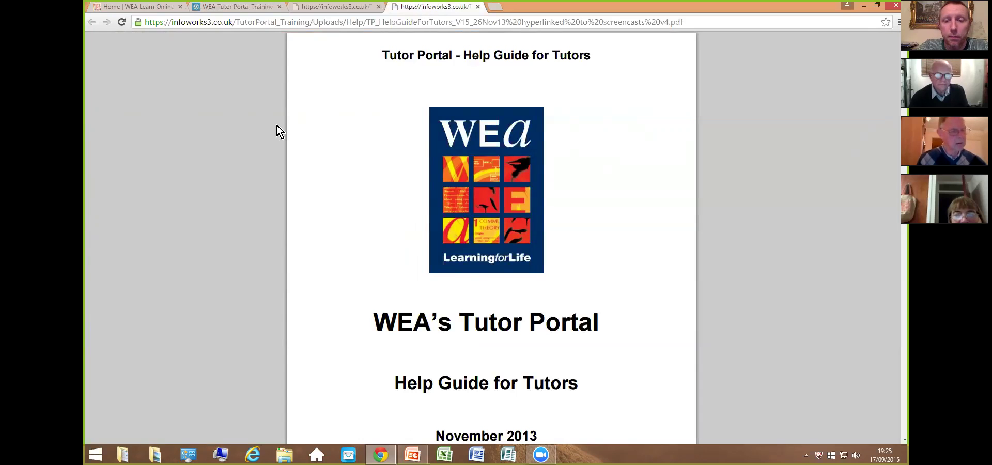
{"action": "left_click", "coordinate": [150, 8]}
{"action": "scroll", "coordinate": [101, 181], "scroll_direction": "down", "scroll_amount": 2}
{"action": "scroll", "coordinate": [101, 182], "scroll_direction": "up", "scroll_amount": 2}
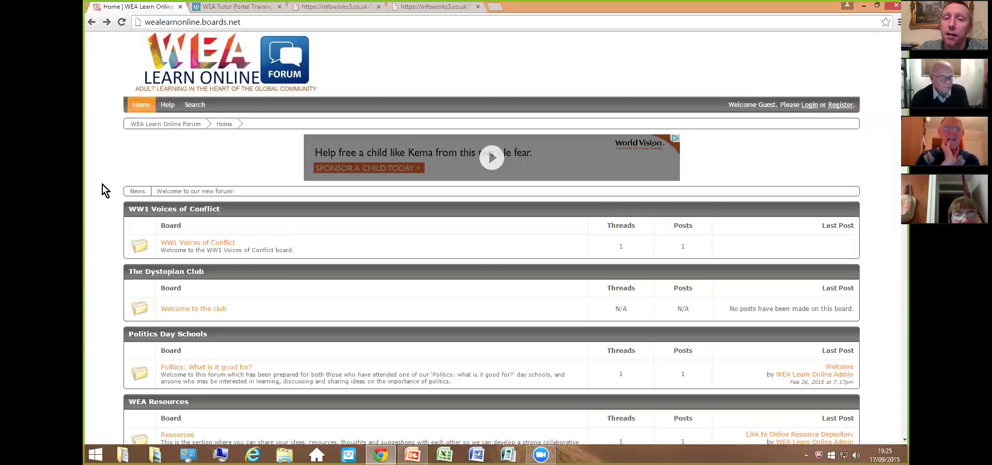
- Find the WEA Tutor Portal section among the forum boards and open Portal Guides to show its threads
{"action": "scroll", "coordinate": [102, 186], "scroll_direction": "down", "scroll_amount": 4}
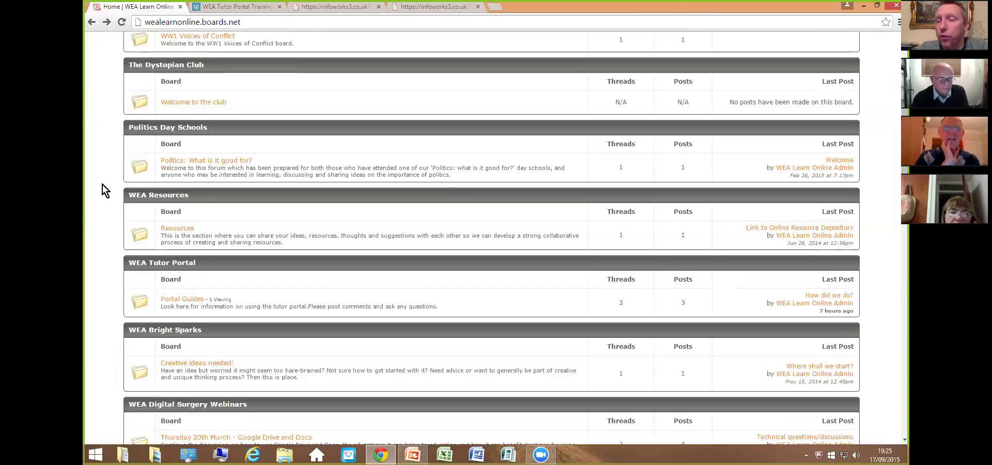
{"action": "scroll", "coordinate": [102, 184], "scroll_direction": "down", "scroll_amount": 3}
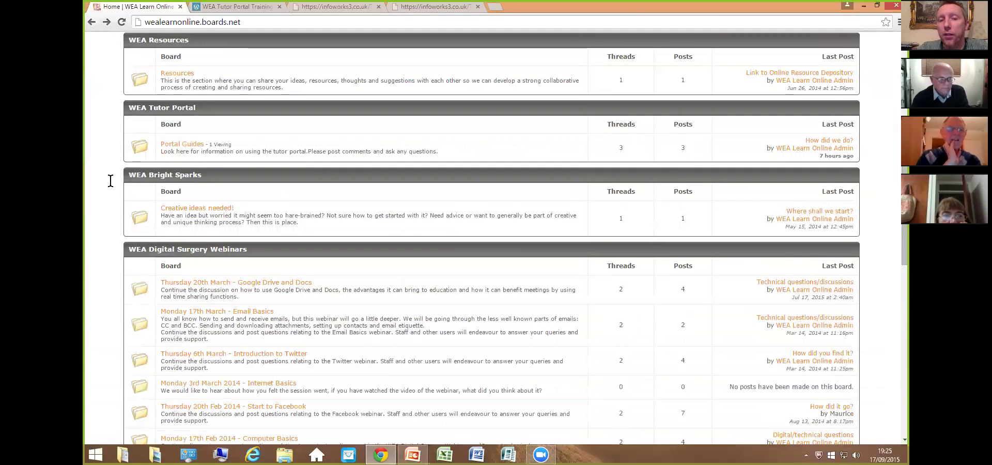
{"action": "left_click", "coordinate": [190, 146]}
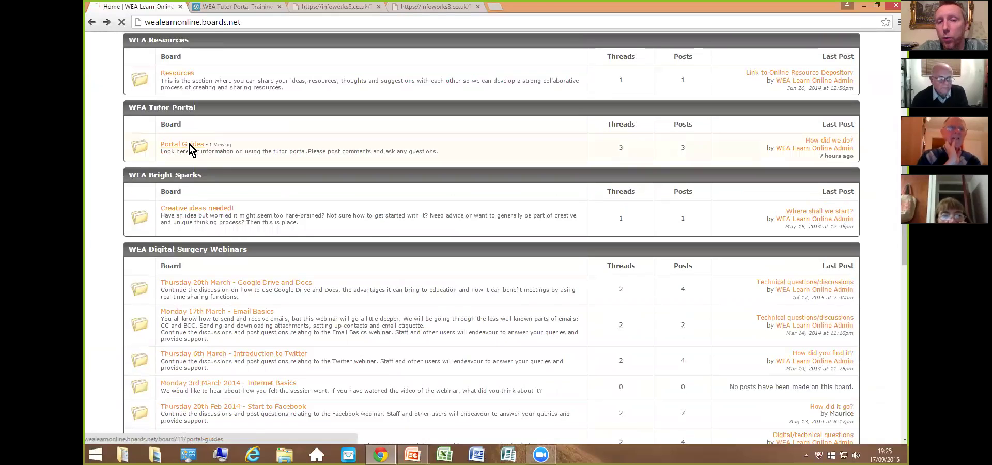
{"action": "scroll", "coordinate": [103, 173], "scroll_direction": "down", "scroll_amount": 2}
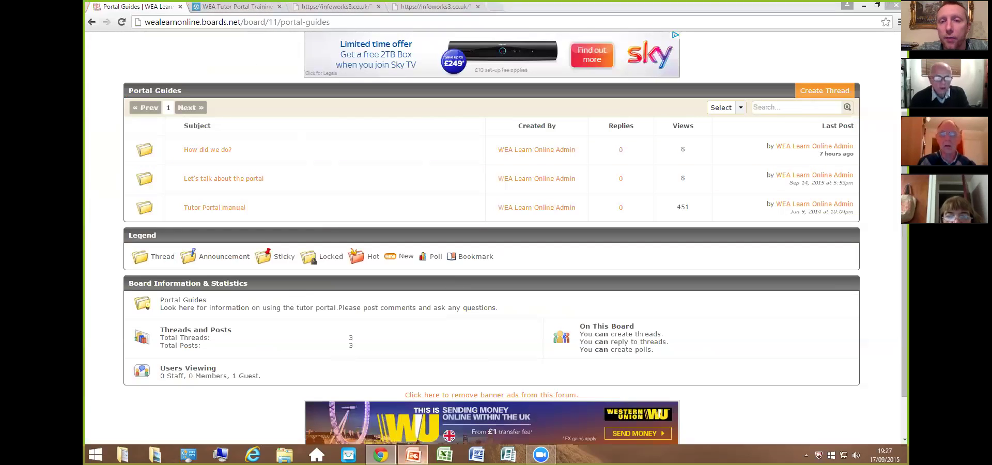
- Switch to the TP webinar training presentation in PowerPoint and run its slide show from the first slide to the feedback form slide
{"action": "left_click", "coordinate": [412, 454]}
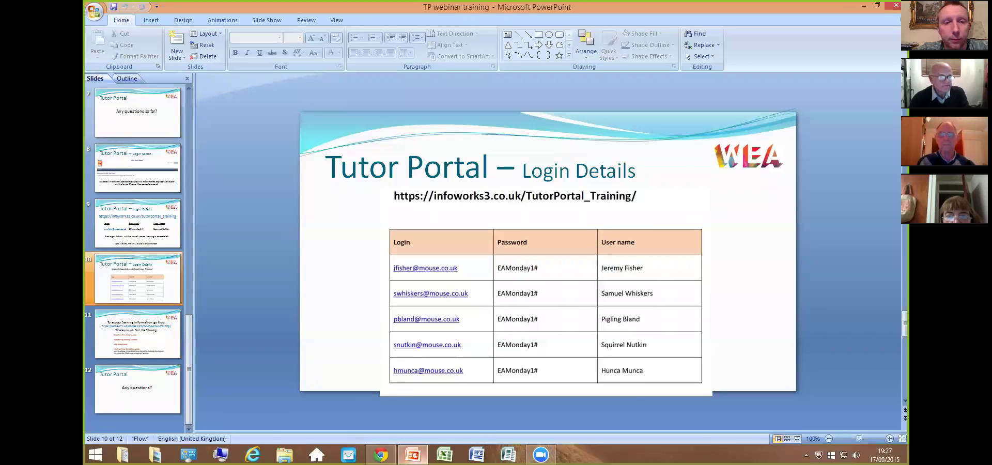
{"action": "scroll", "coordinate": [289, 229], "scroll_direction": "up", "scroll_amount": 4}
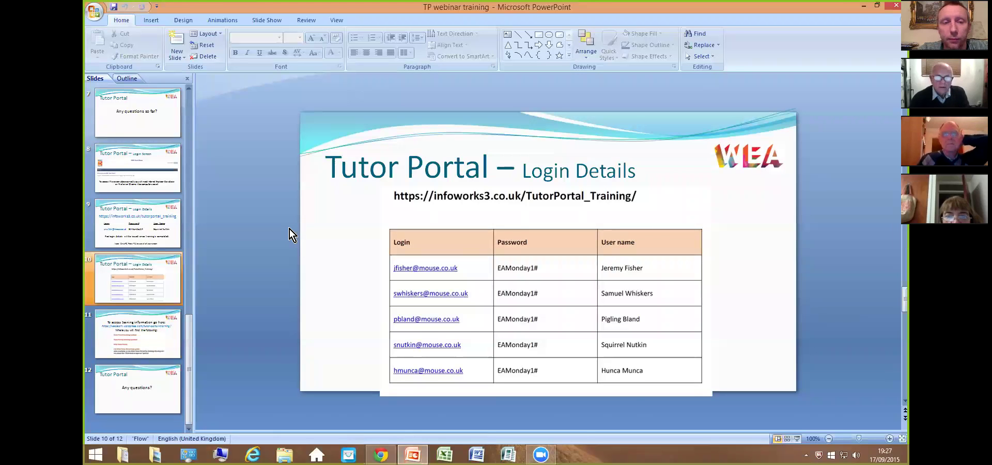
{"action": "scroll", "coordinate": [289, 228], "scroll_direction": "up", "scroll_amount": 5}
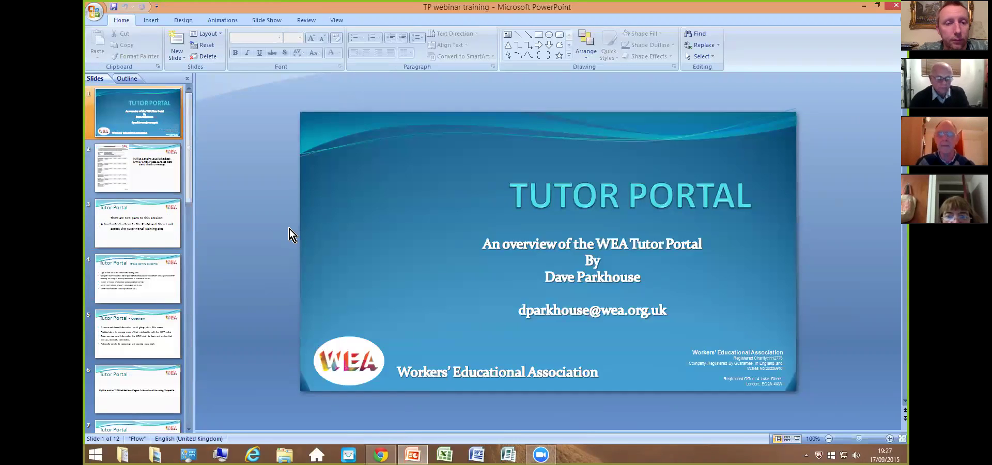
{"action": "key", "text": "F5"}
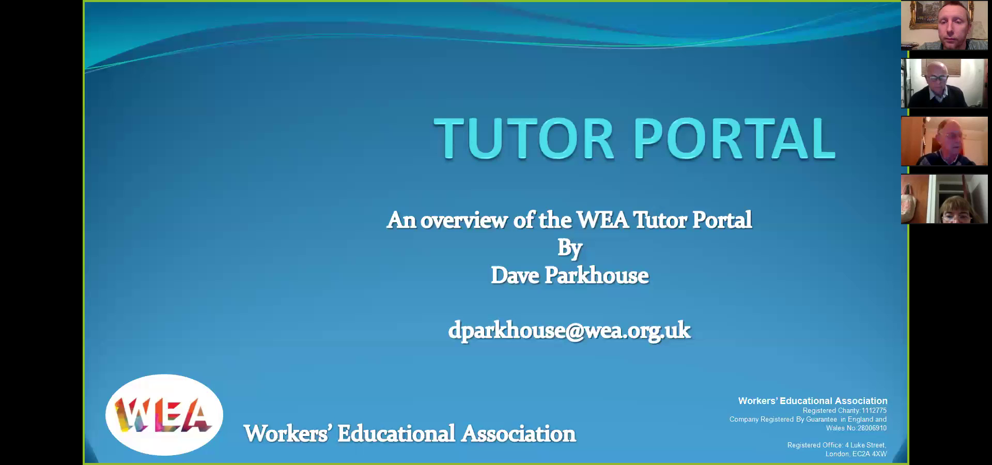
{"action": "key", "text": "End"}
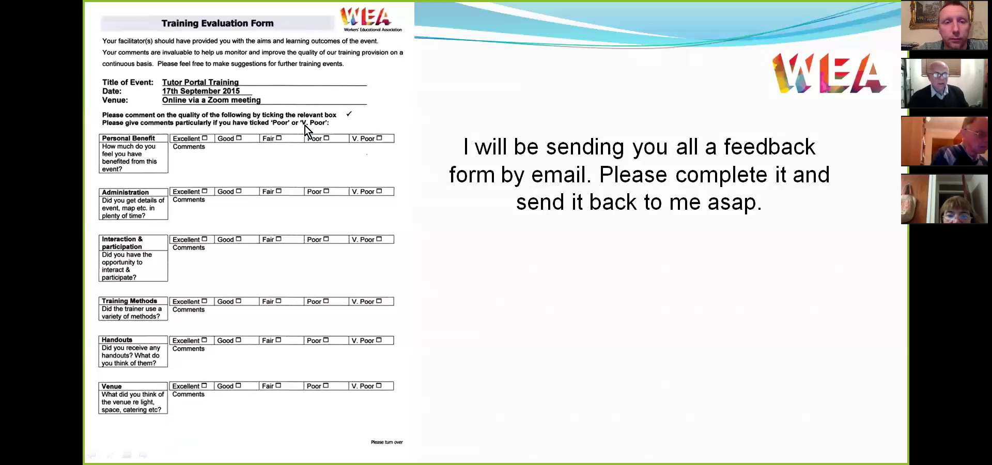